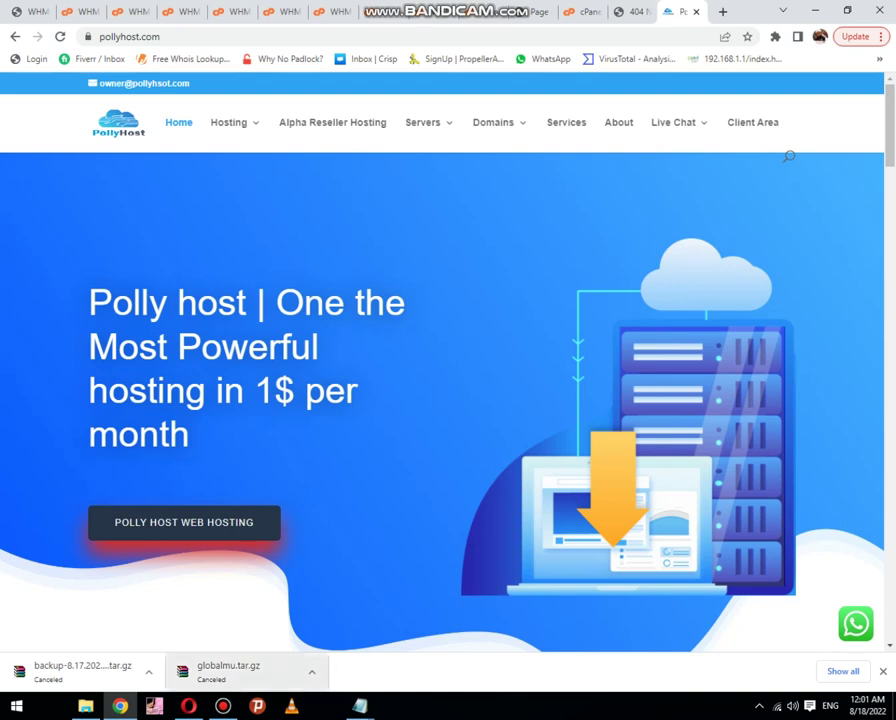
Step: Switch to Opera and open the cPanel of the campszone.in account from the WHM account list
left_click(189, 706)
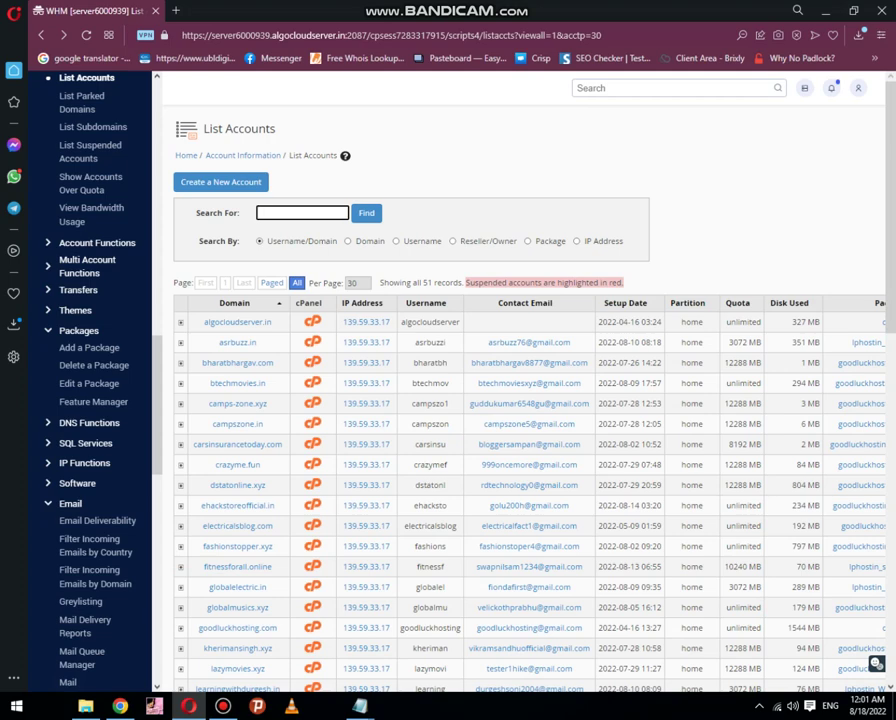
left_click(312, 322)
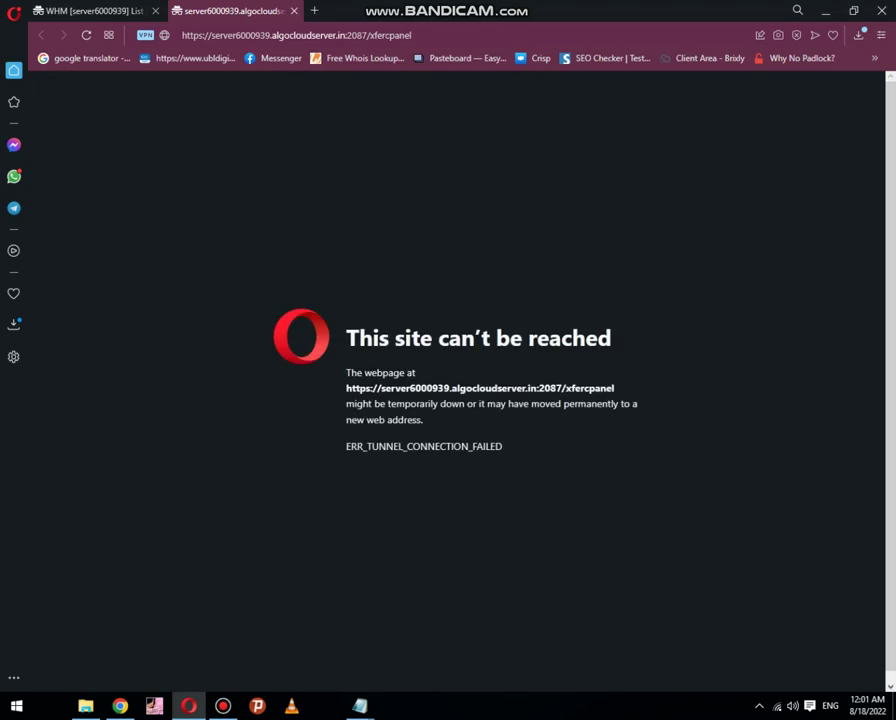
key("F5")
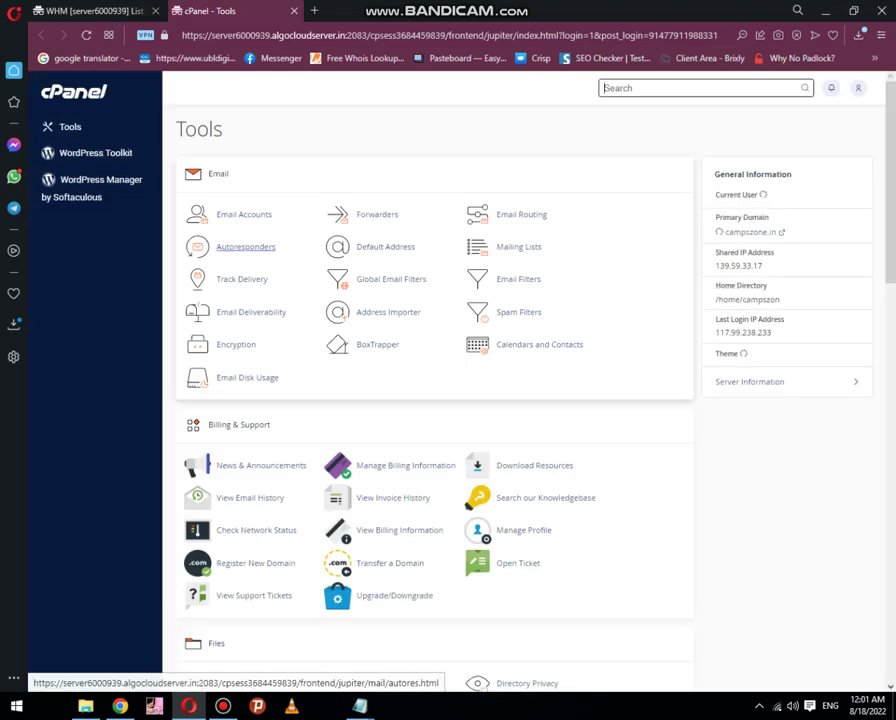
Step: Open the Backup Wizard and go through the backup option to the full backup form
scroll(400, 530, "down", 2)
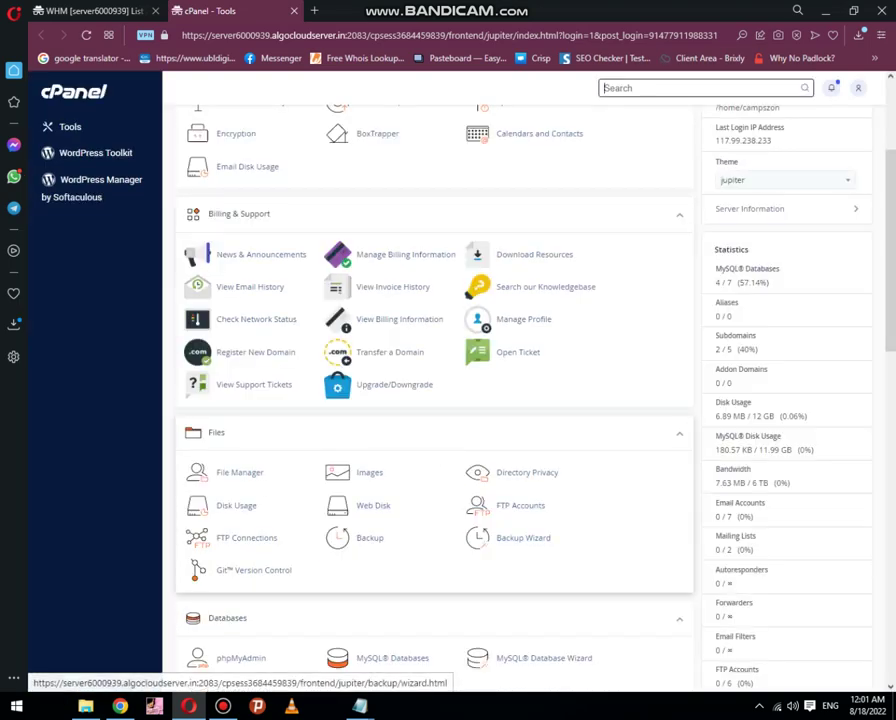
scroll(527, 683, "up", 2)
scroll(527, 683, "down", 2)
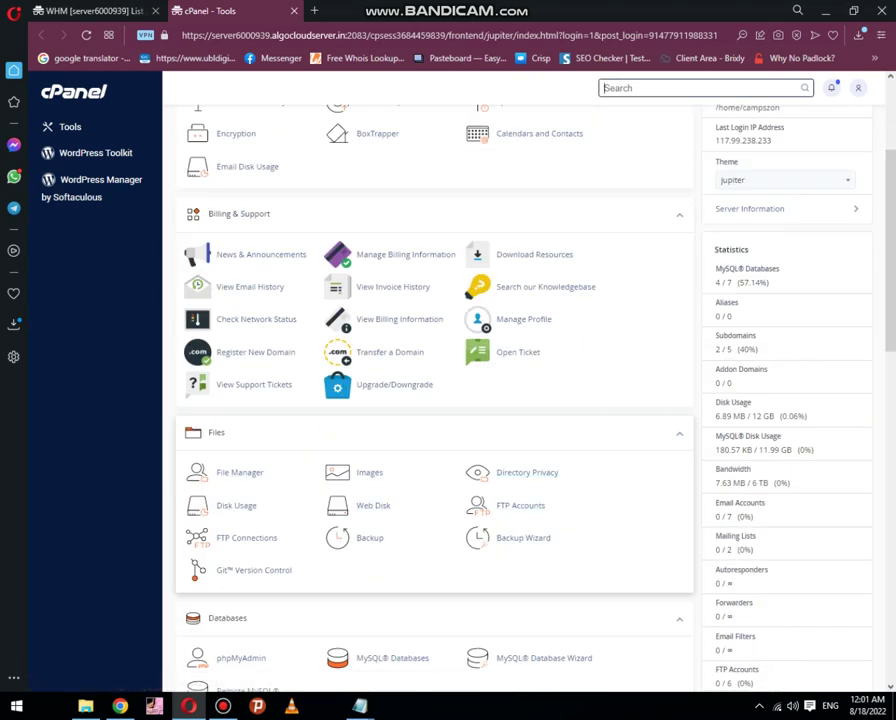
left_click(523, 538)
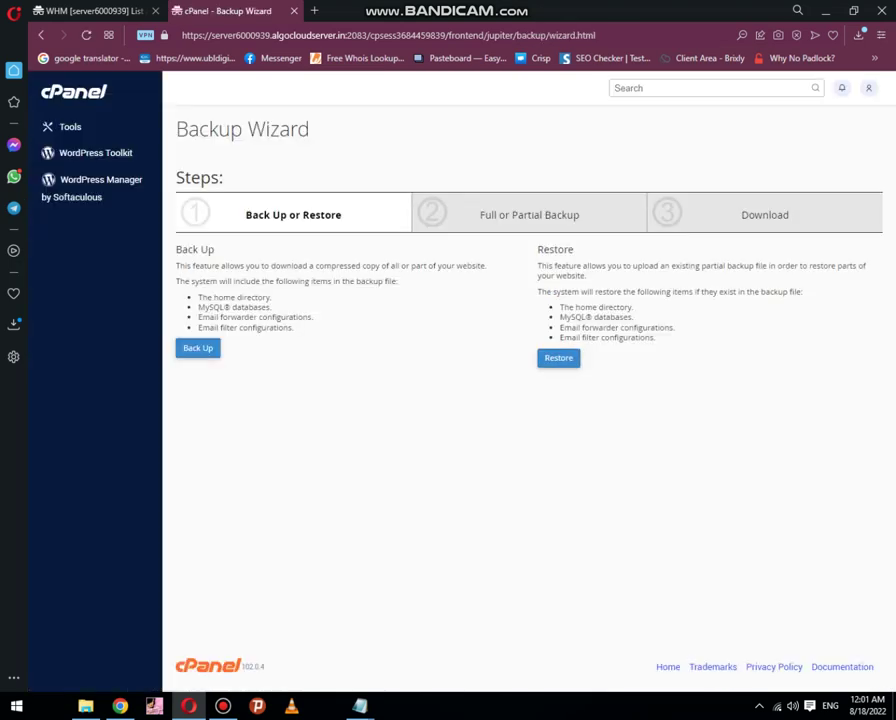
left_click(197, 347)
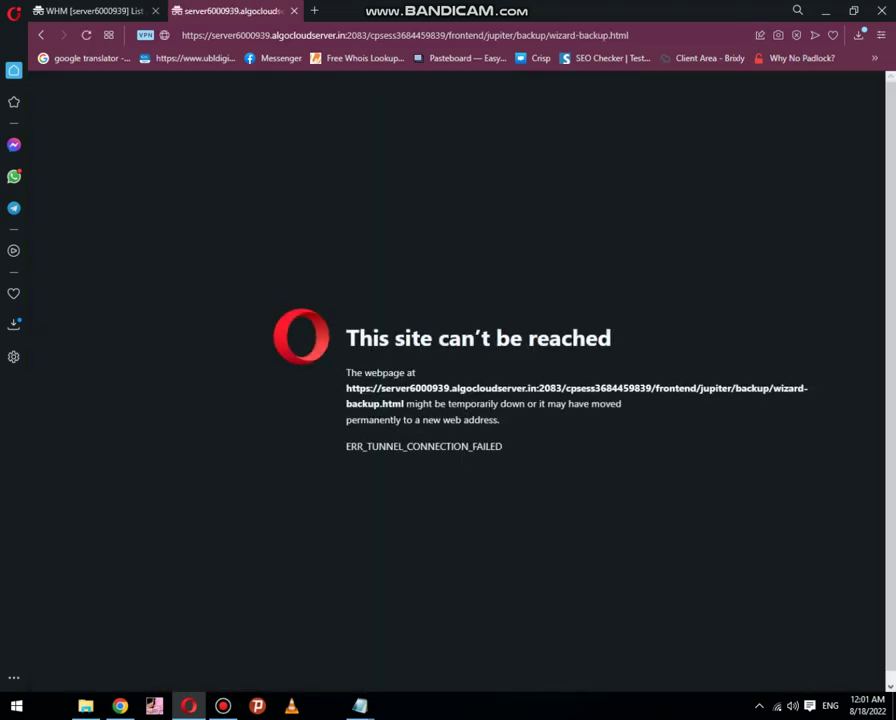
left_click(87, 35)
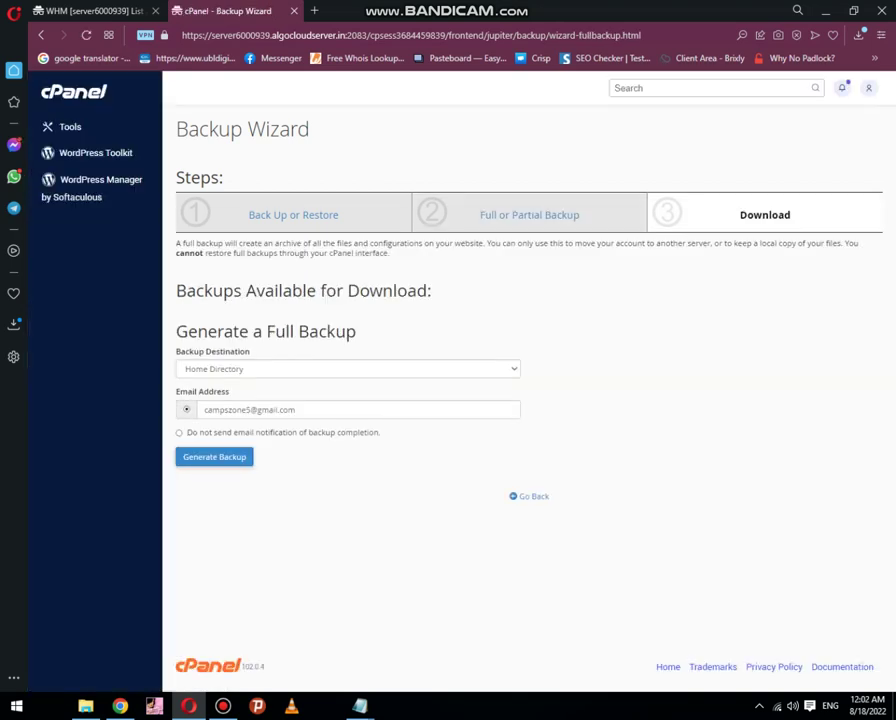
Step: Turn off the email notification of backup completion and set the backup destination to Remote FTP Server
left_click(180, 433)
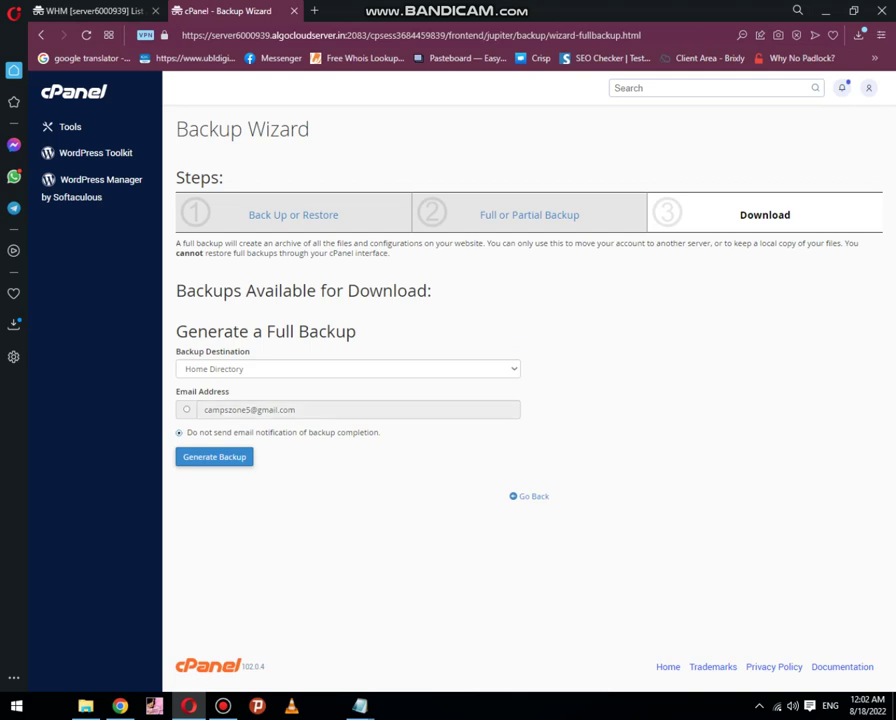
left_click(348, 369)
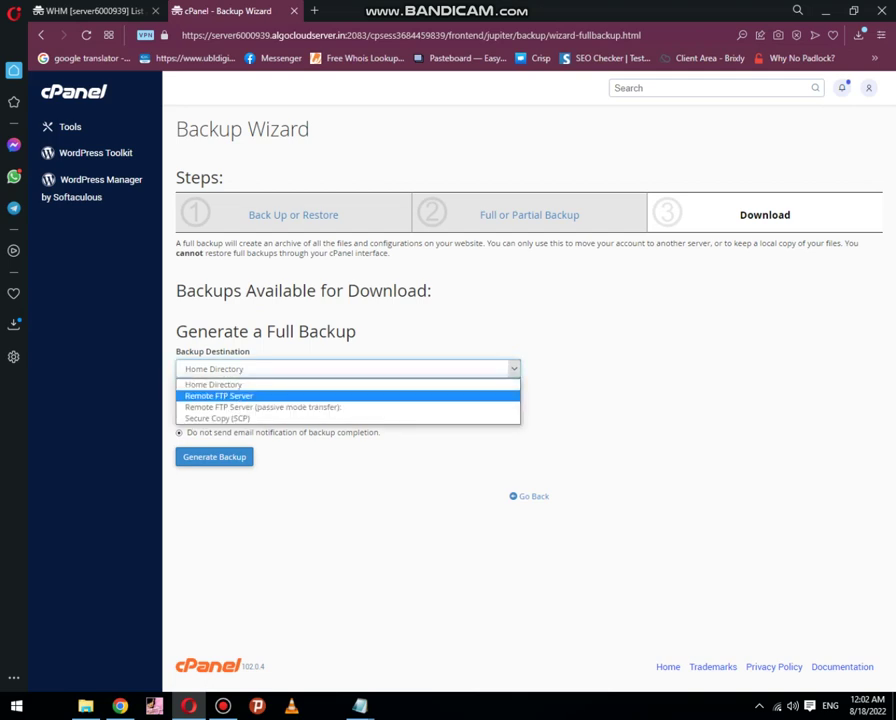
left_click(300, 396)
Step: Copy the shared IP address 5.161.59.187 from the hotnetinfo.com cPanel in Chrome and enter it as the remote server in the Opera backup form
left_click(300, 469)
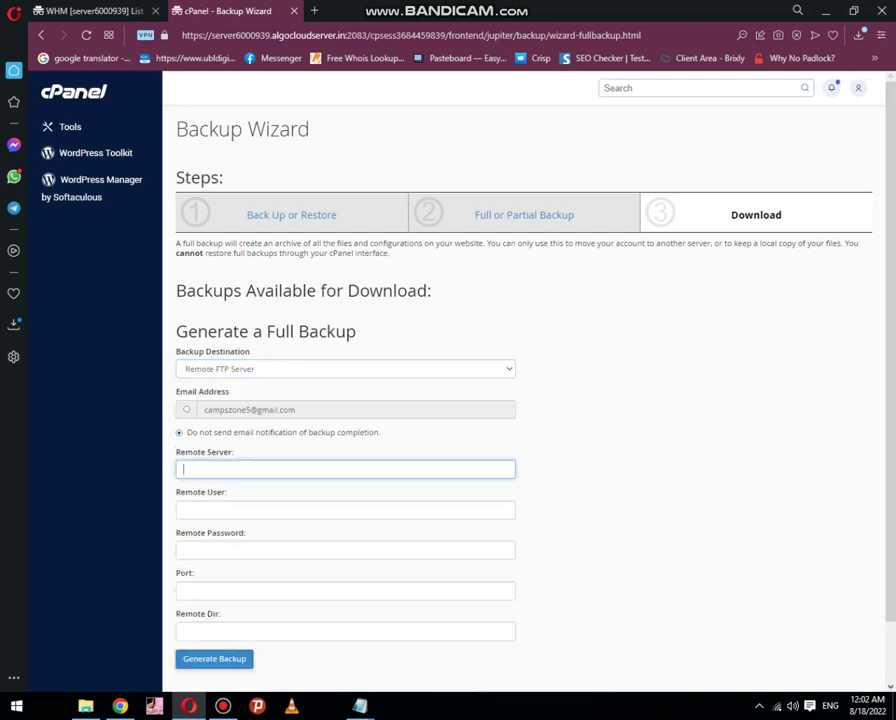
left_click(300, 469)
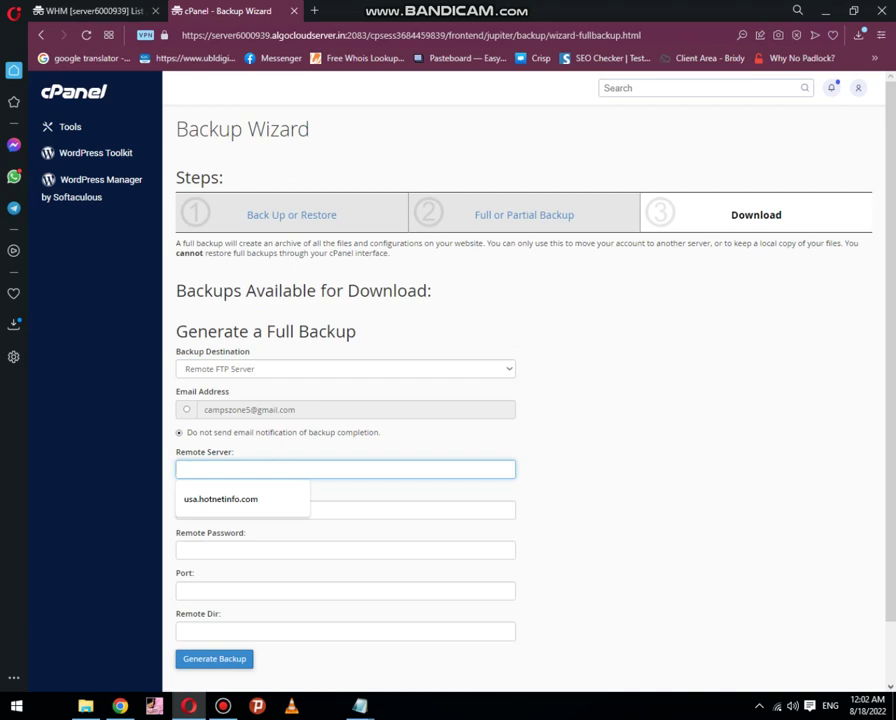
left_click(120, 706)
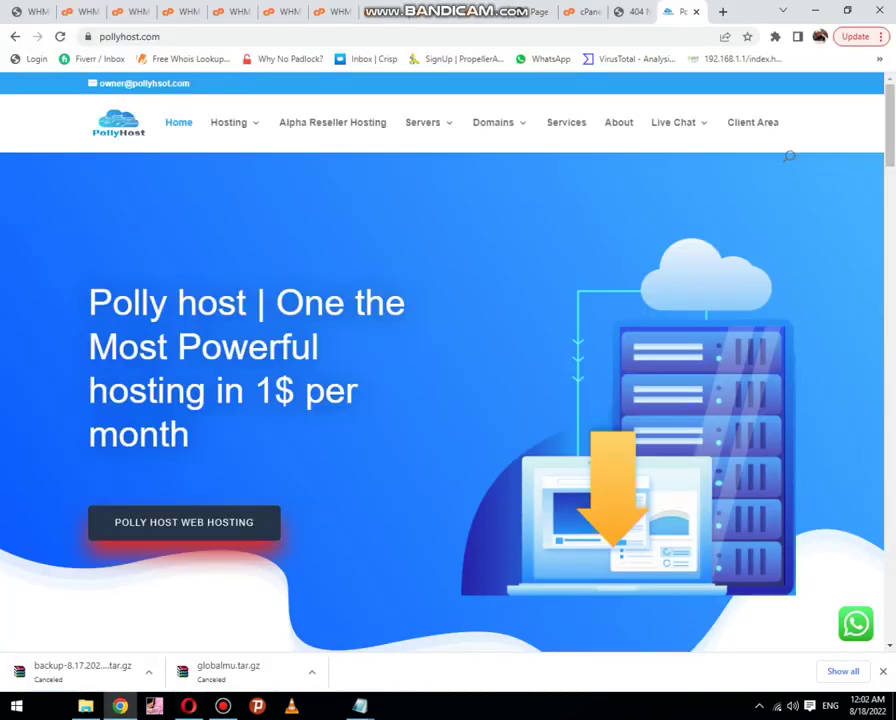
left_click(580, 12)
key("ctrl+Tab")
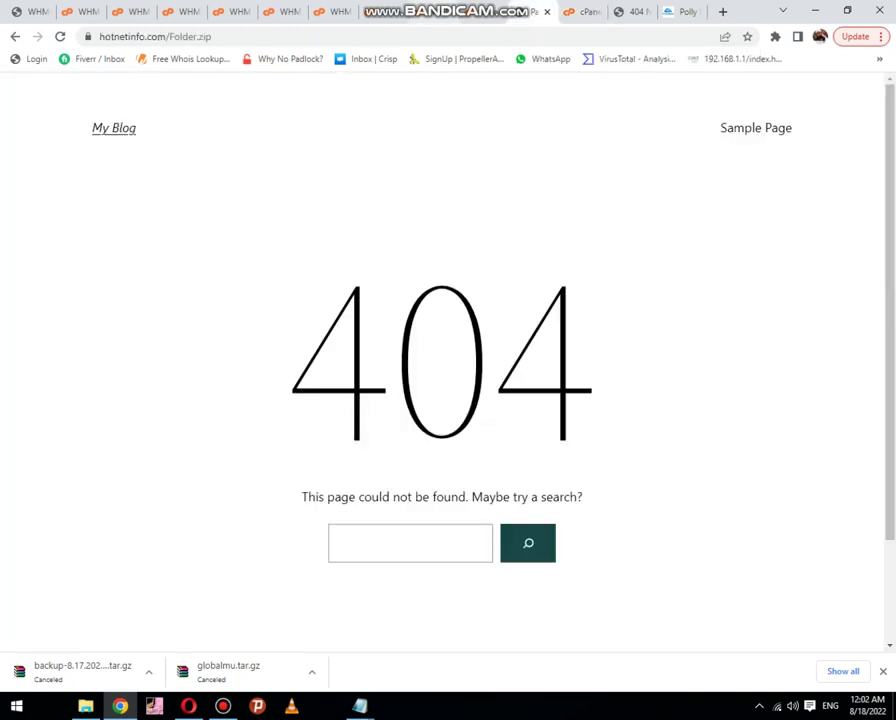
key("ctrl+shift+Tab")
key("ctrl+shift+Tab")
right_click(710, 400)
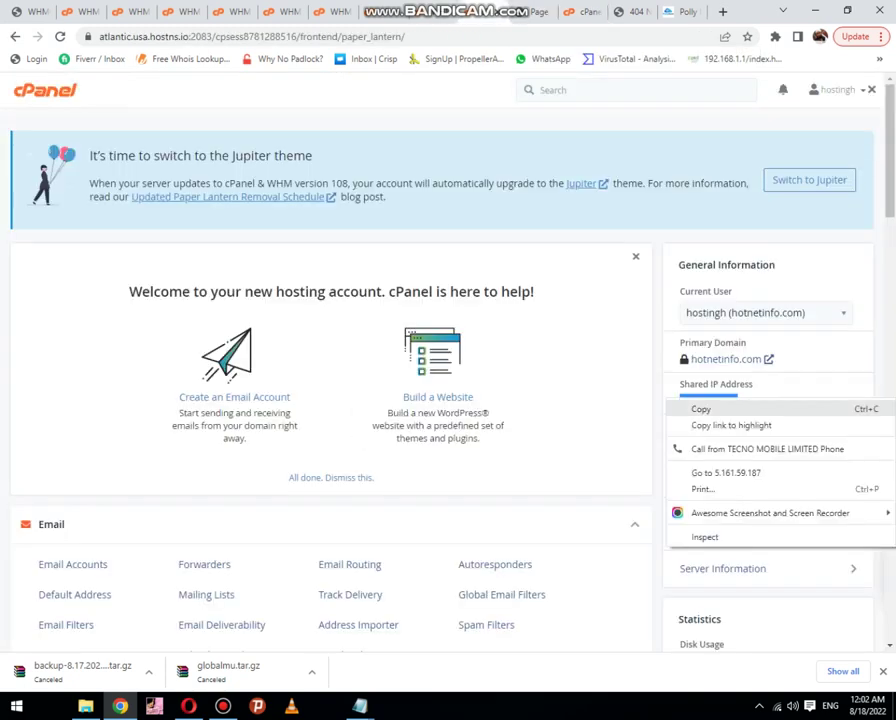
left_click(700, 409)
key("alt+Tab")
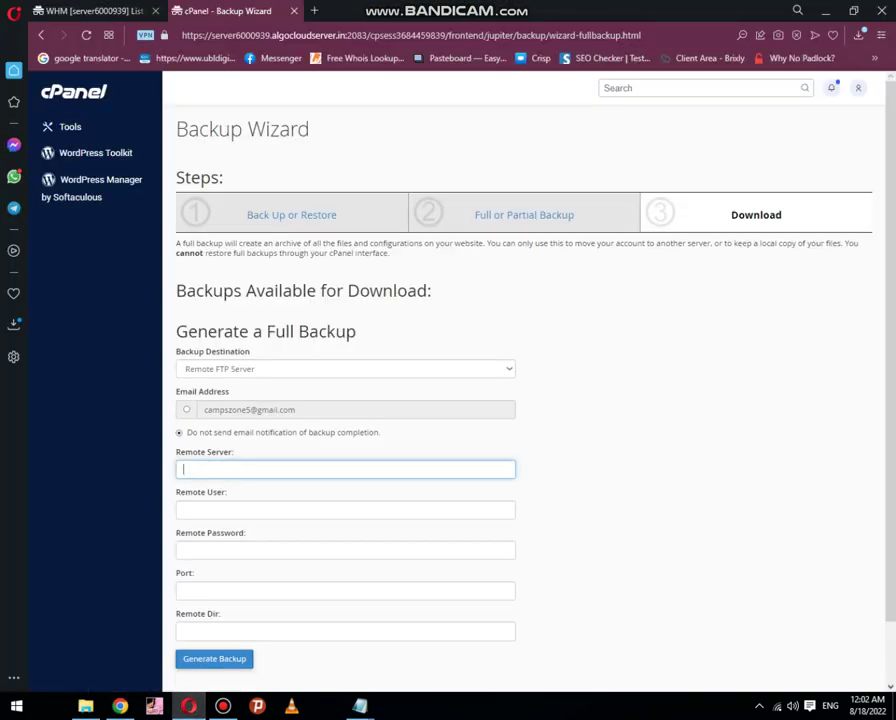
right_click(176, 464)
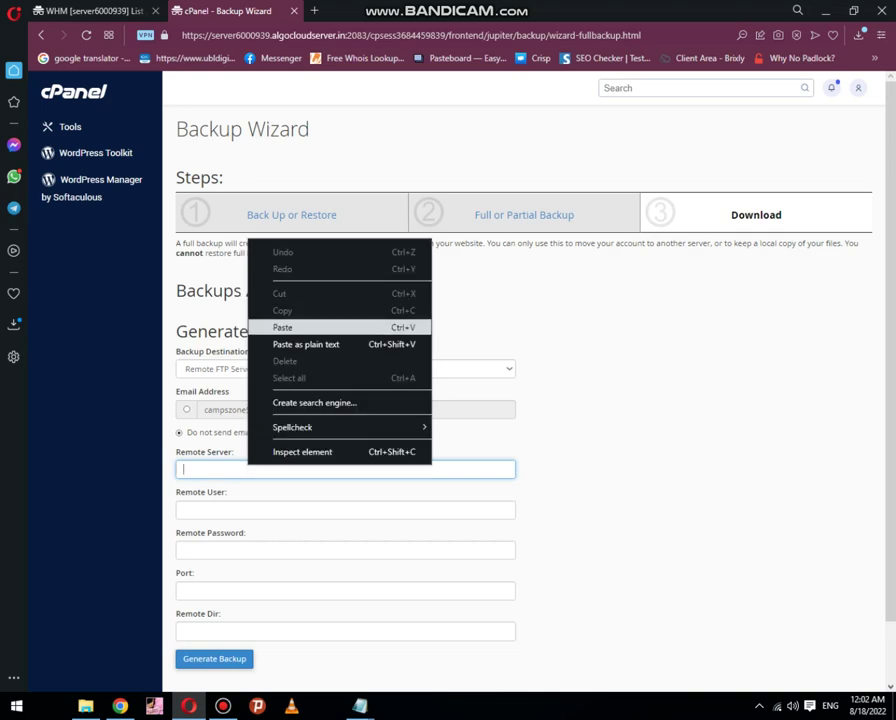
left_click(222, 326)
Step: Set the remote user to hostingh and enter that account's remote password
left_click(230, 510)
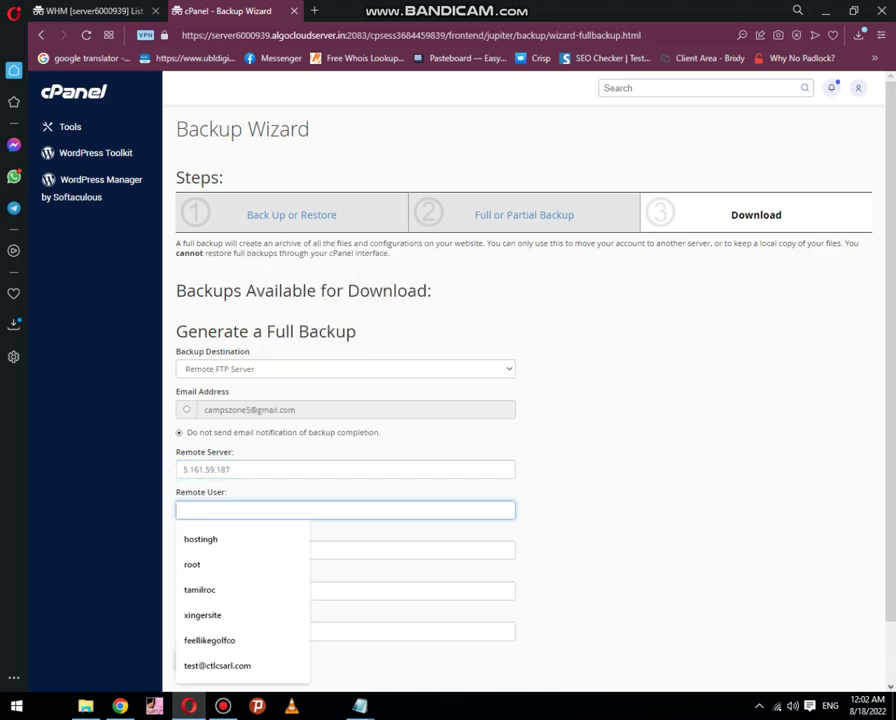
key("Down")
key("Down")
key("Up")
key("Return")
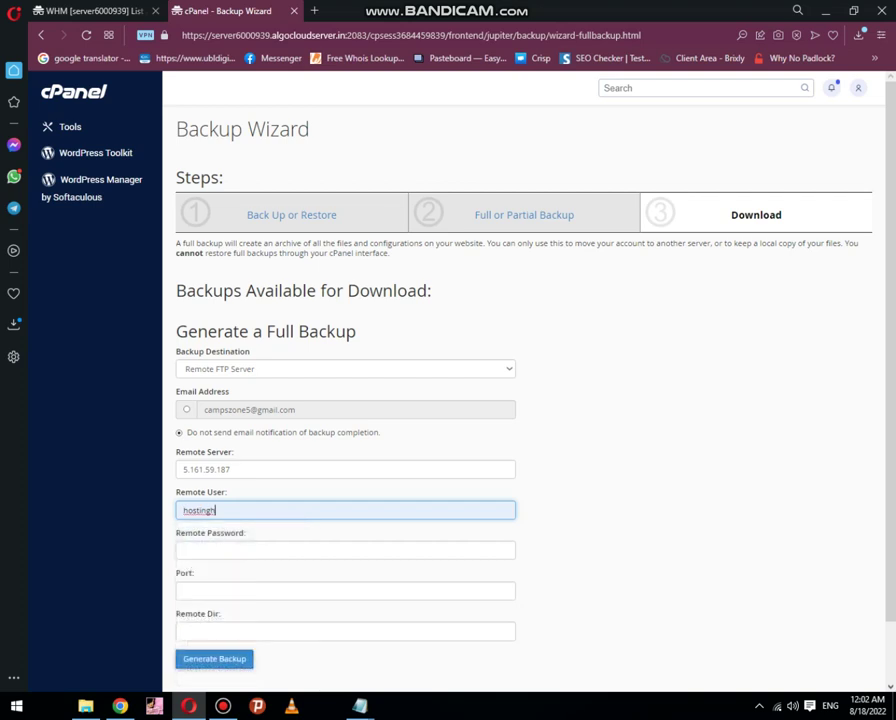
key("Tab")
type("••••")
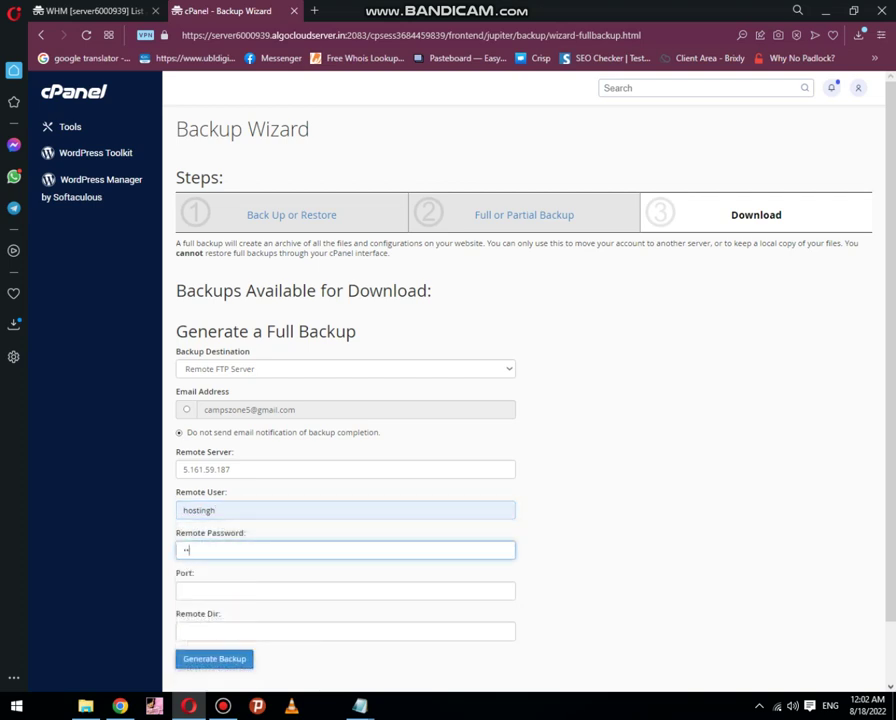
type("•••••")
Step: Set the port to 21 and the remote directory to /, and generate the full backup
key("Tab")
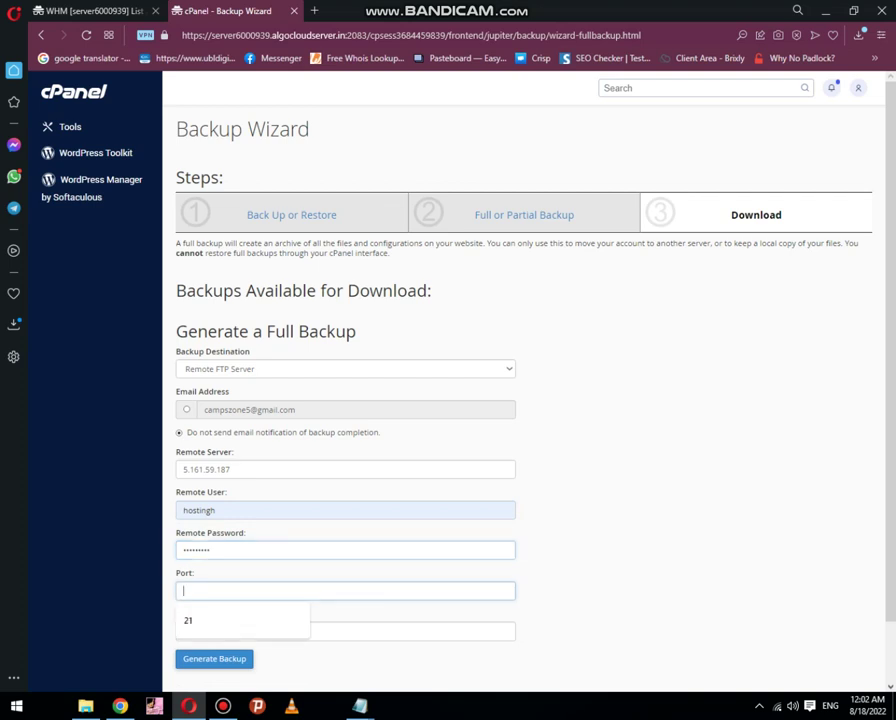
key("Down")
left_click(214, 621)
left_click(214, 632)
left_click(214, 660)
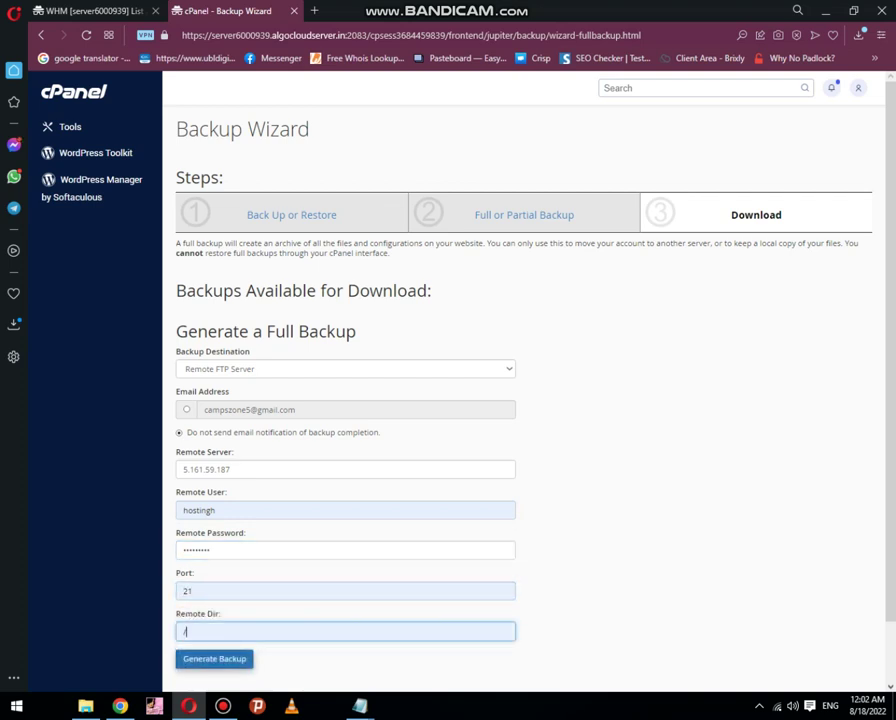
key("Return")
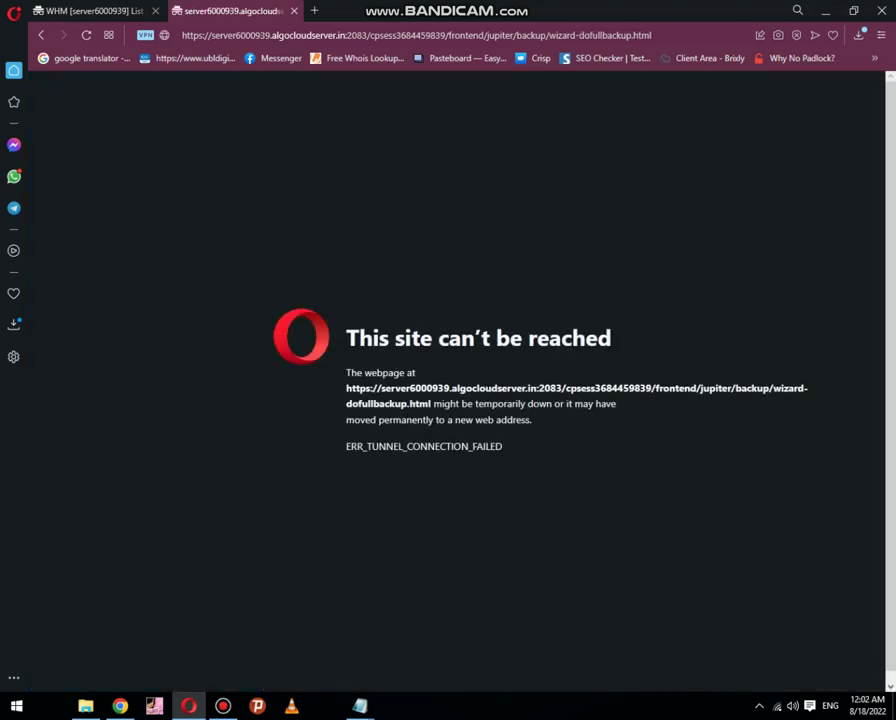
left_click(86, 35)
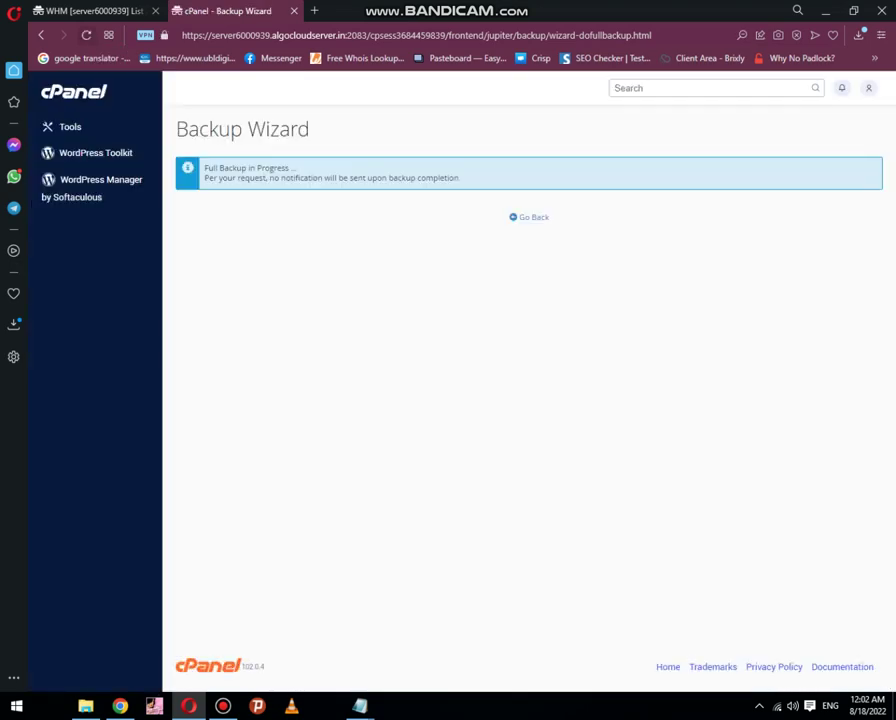
left_click(533, 217)
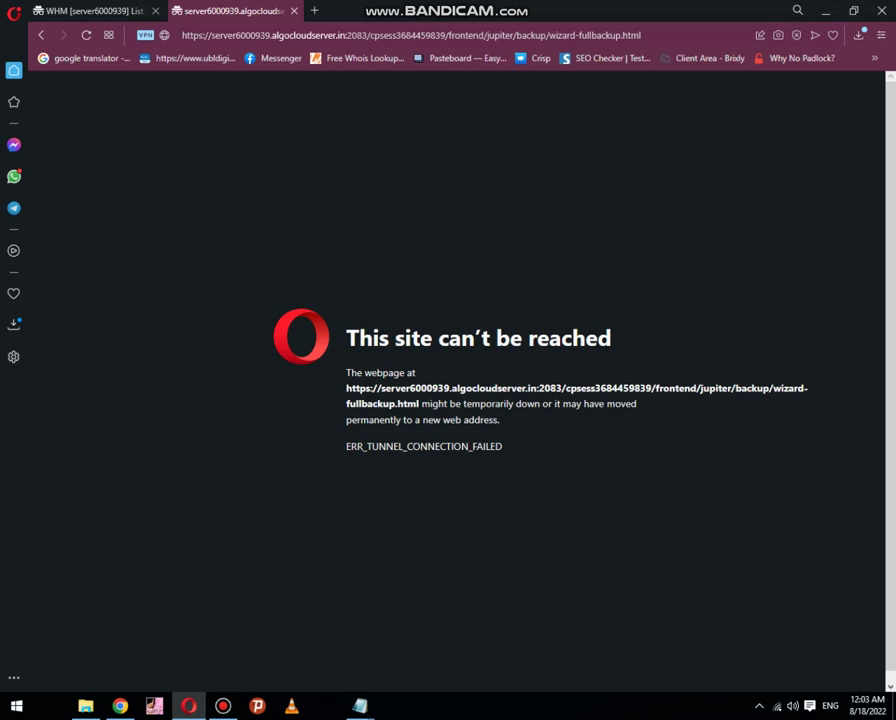
left_click(86, 35)
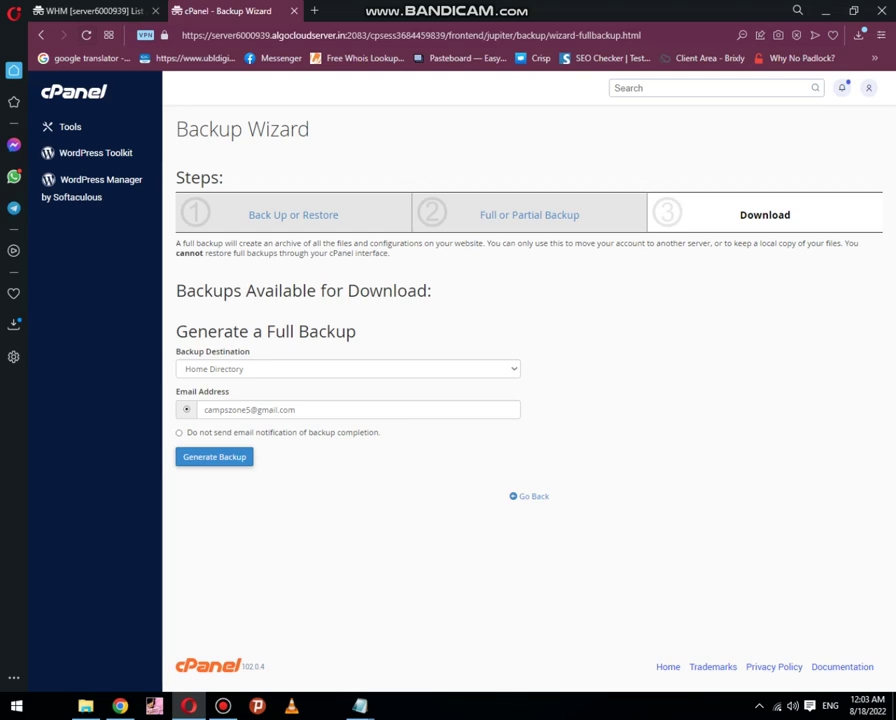
left_click(90, 11)
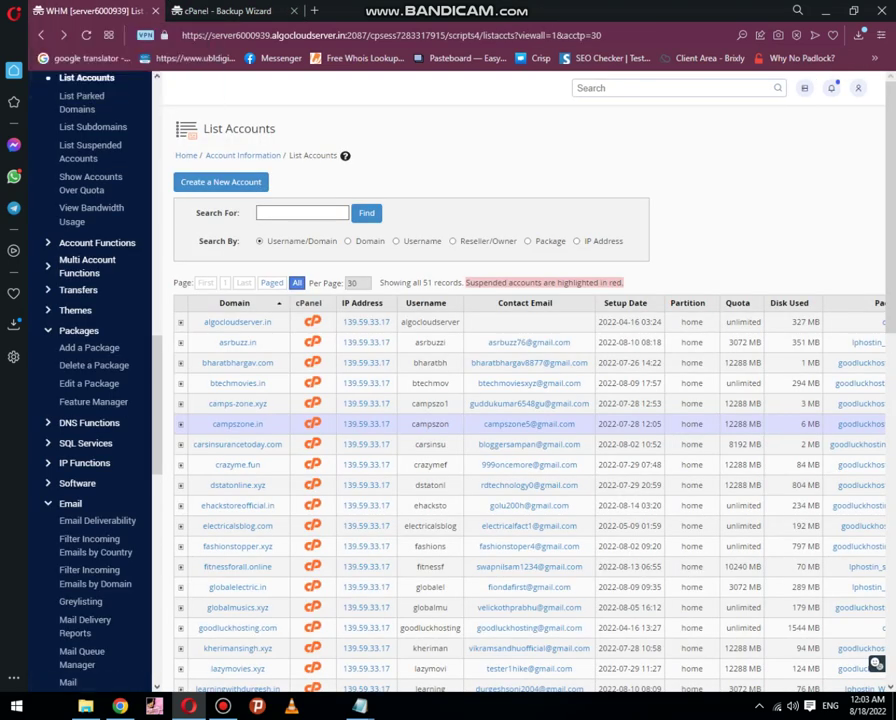
left_click_drag(449, 424, 411, 424)
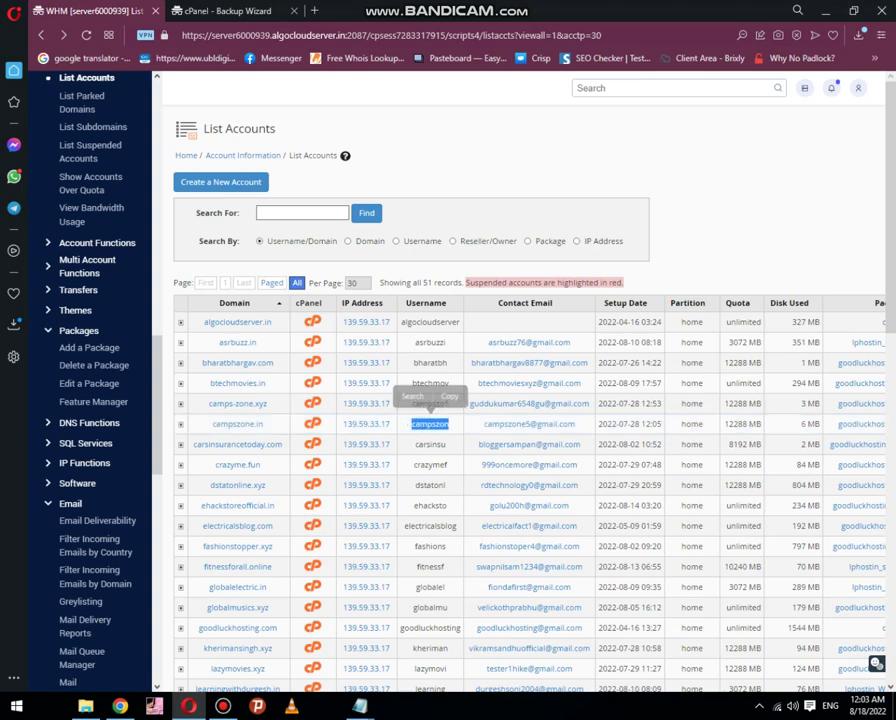
key("ctrl+space")
key("Escape")
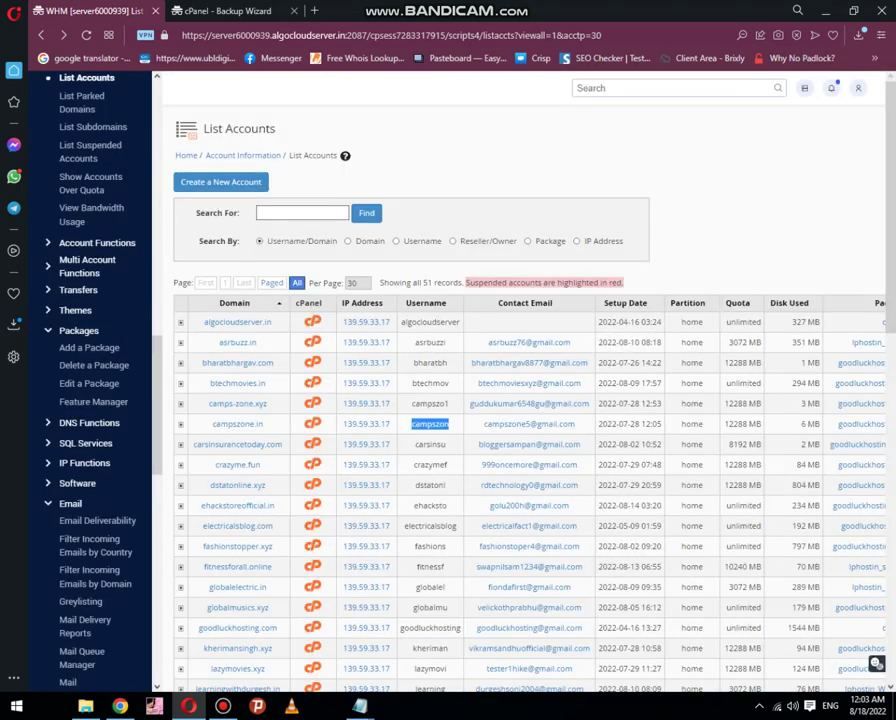
double_click(430, 424)
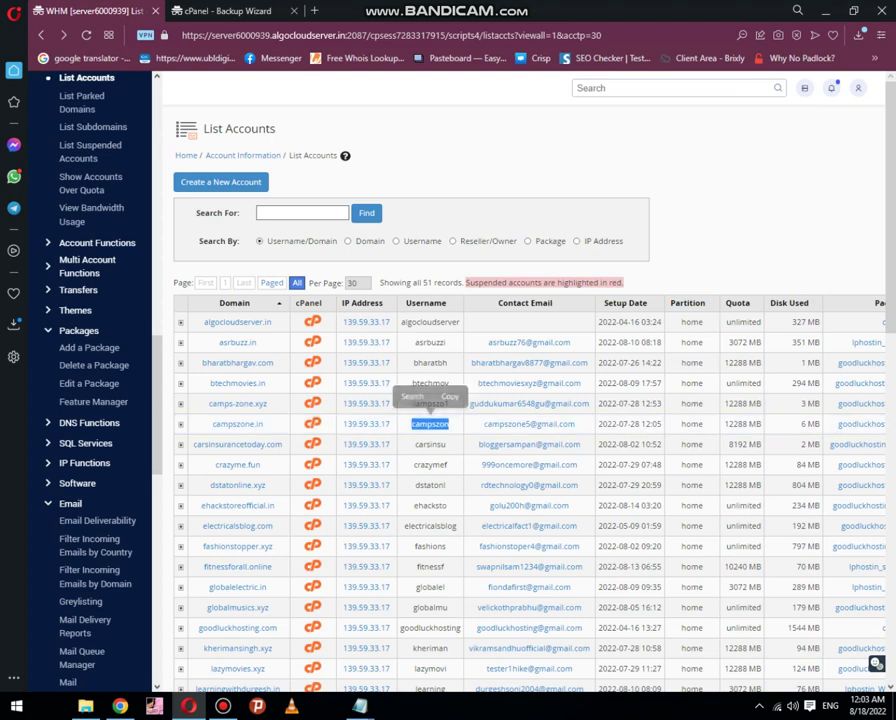
key("ctrl+c")
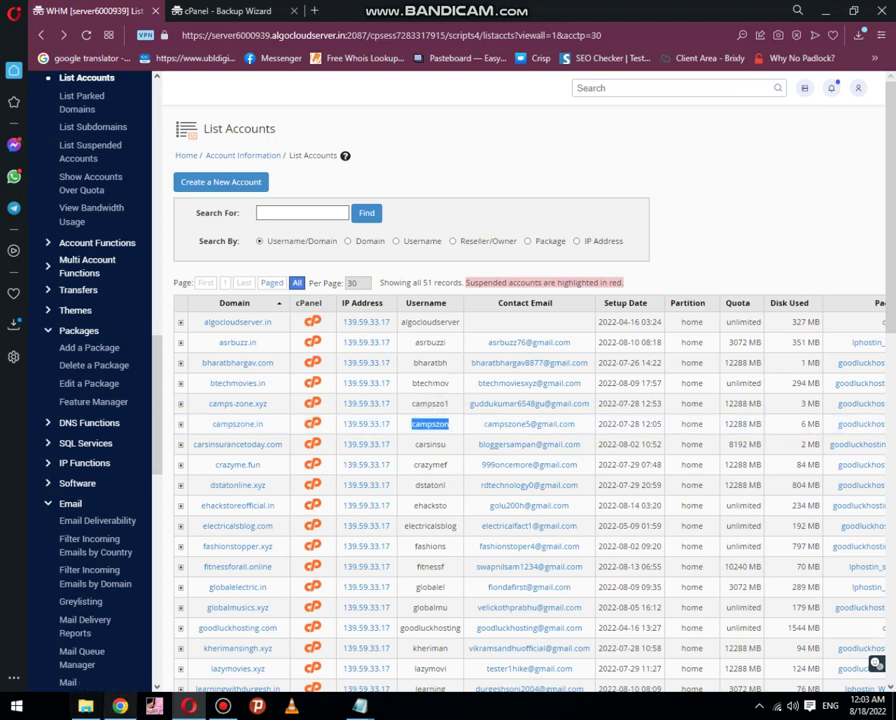
Step: Switch to the hostingh File Manager in Chrome, reload its file list and search the page for campszon
key("alt+Tab")
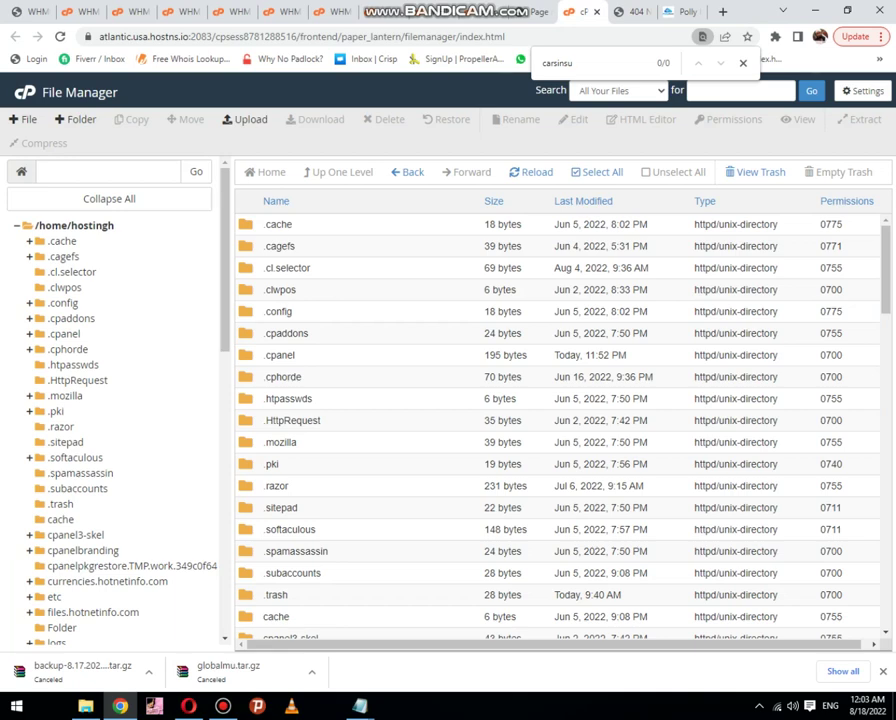
key("ctrl+f")
left_click(531, 172)
key("ctrl+f")
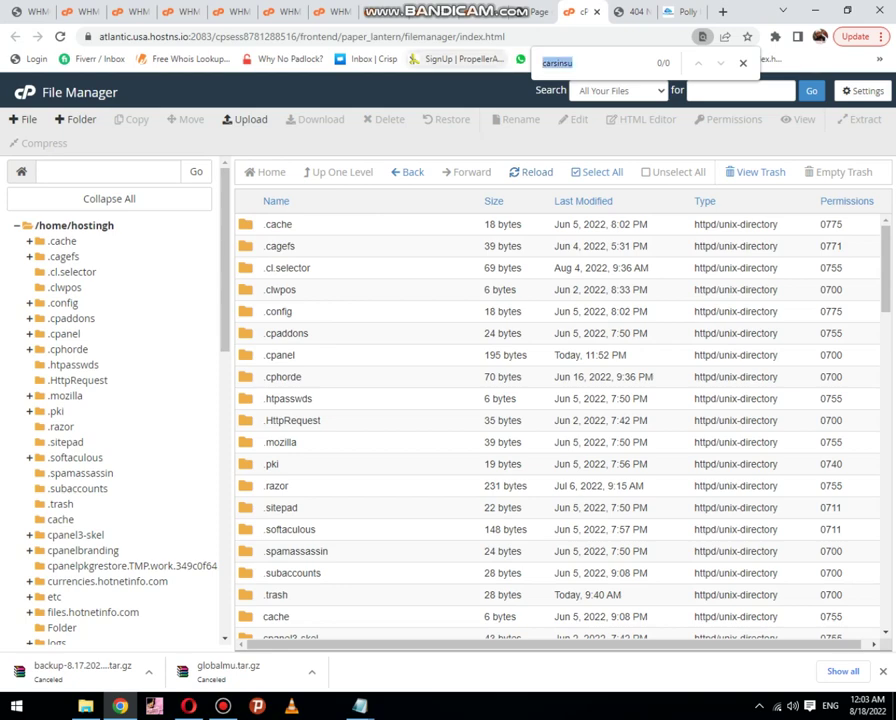
type("campszon")
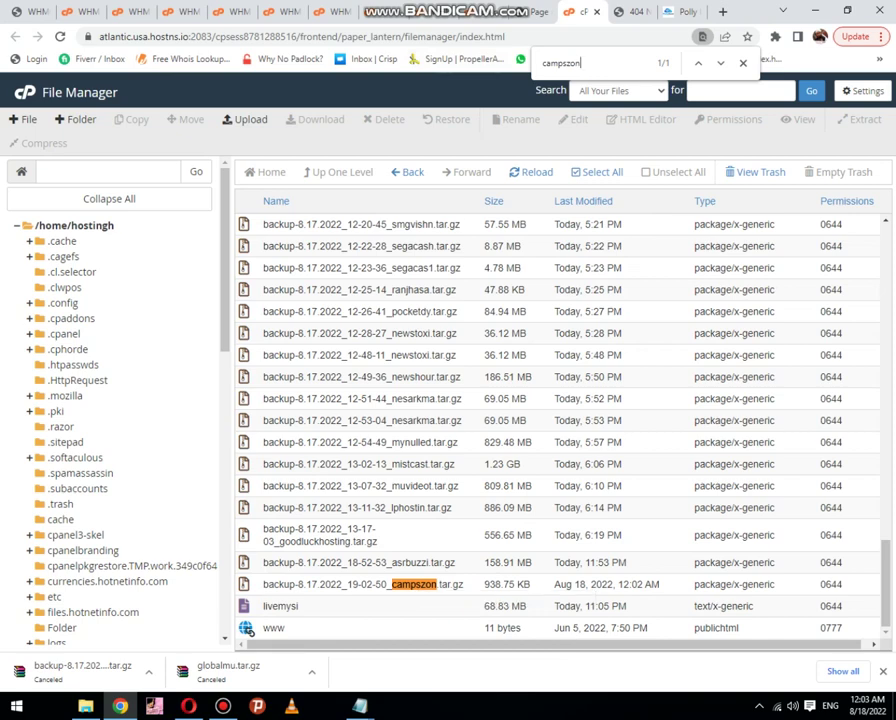
Step: Move backup-8.17.2022_19-02-50_campszon.tar.gz from the home directory to the public_html folder
right_click(248, 588)
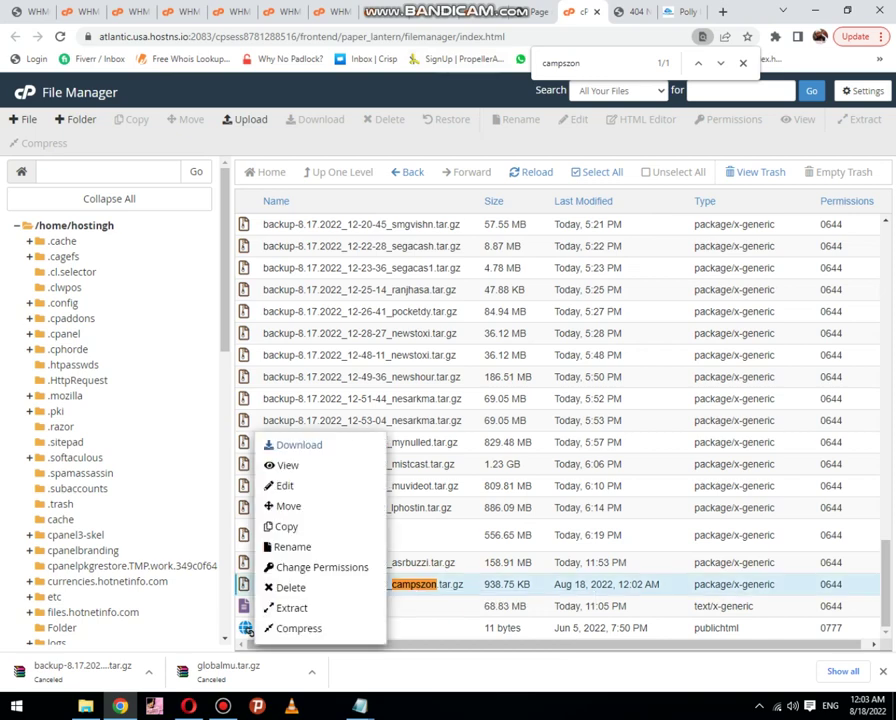
left_click(289, 506)
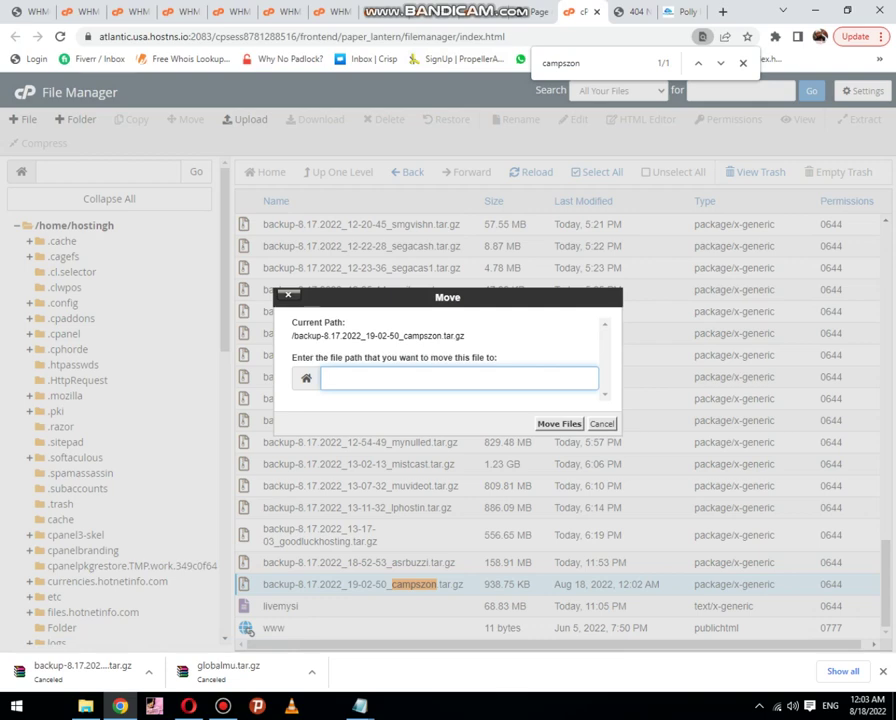
type("p")
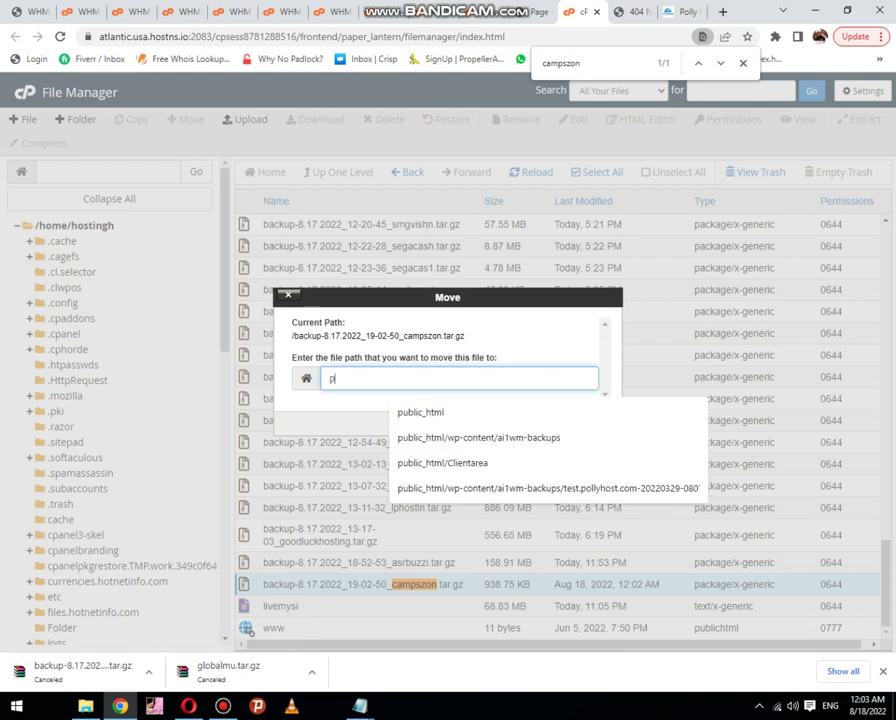
key("Down")
key("Return")
key("Tab")
key("Return")
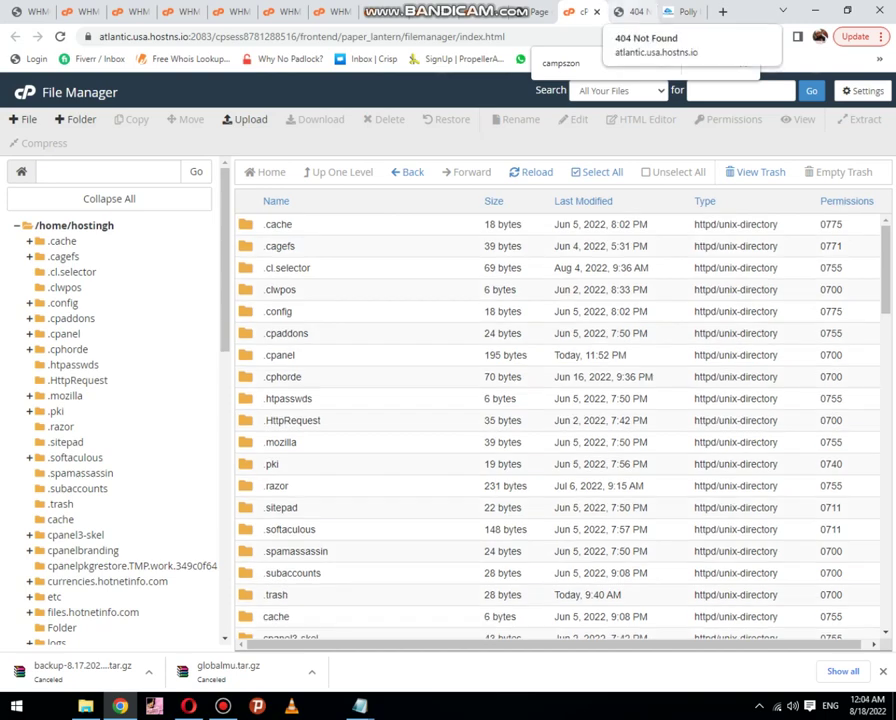
Step: Find the campszon backup archive in the public_html folder and copy its full file name without renaming it
scroll(112, 420, "down", 6)
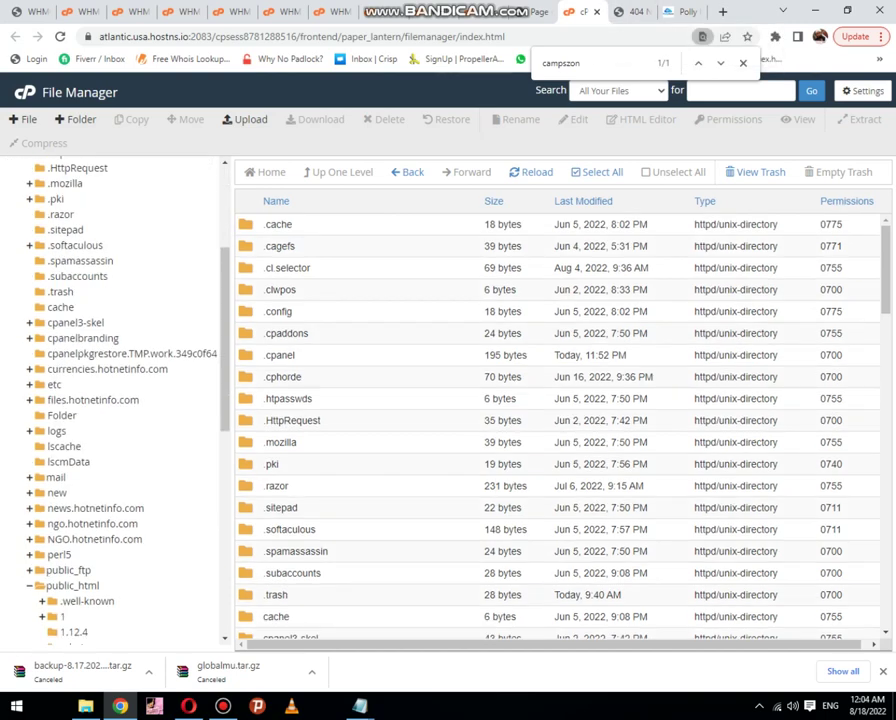
left_click(73, 376)
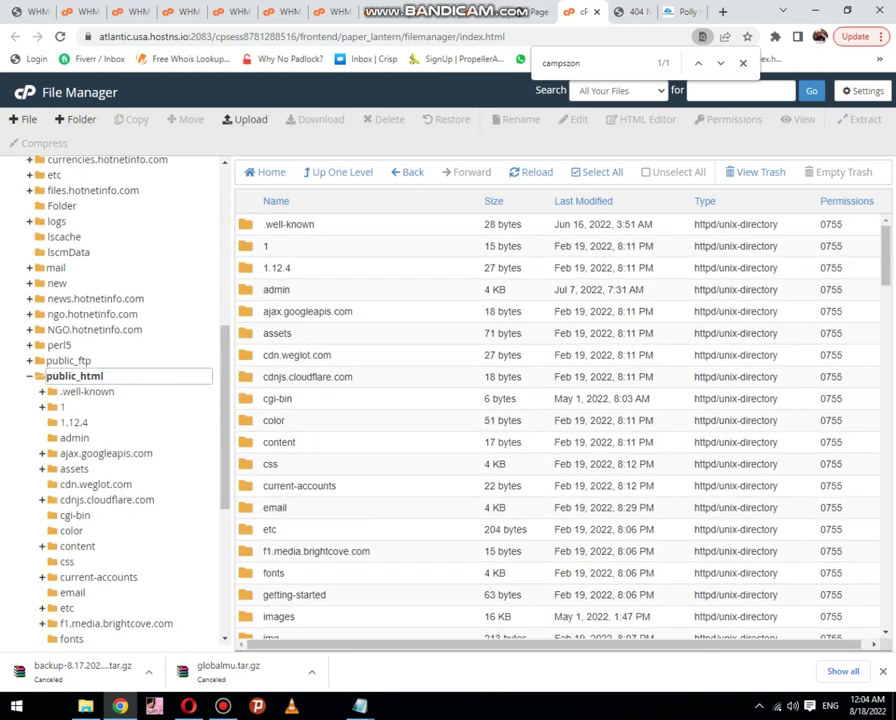
key("ctrl+f")
key("ctrl+v")
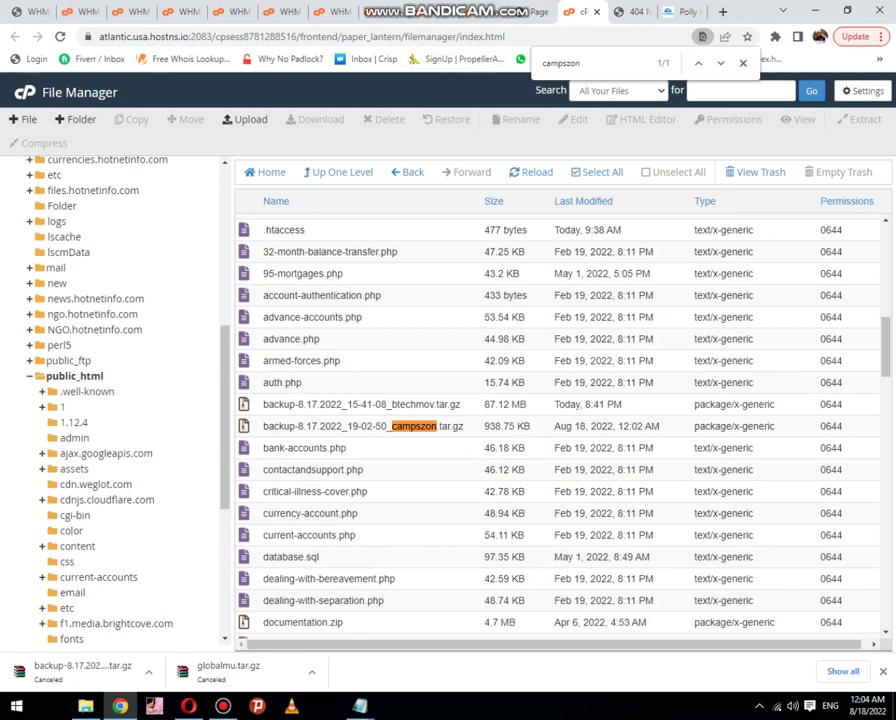
right_click(260, 430)
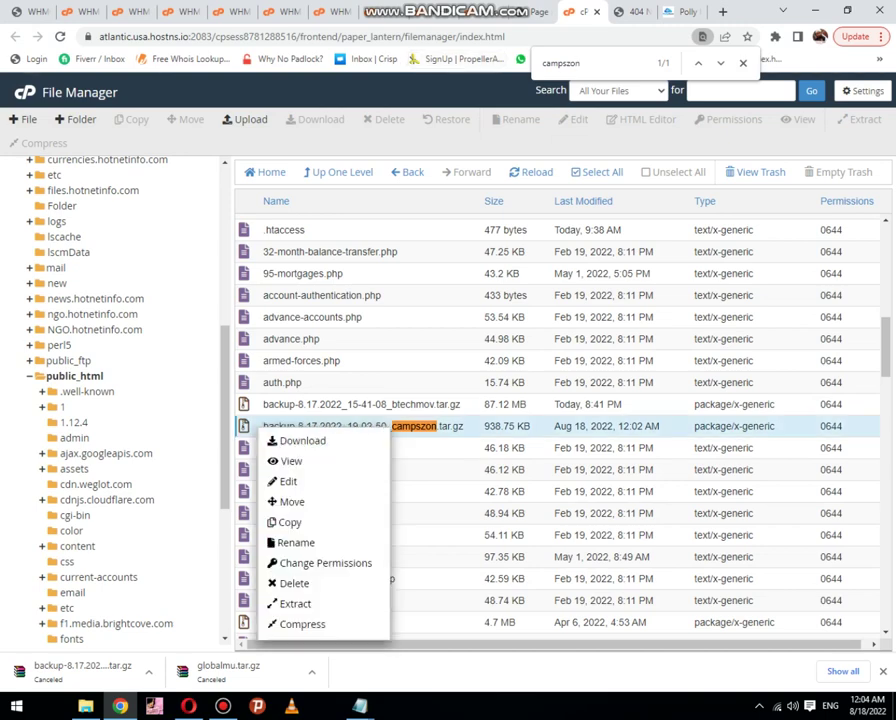
left_click(295, 542)
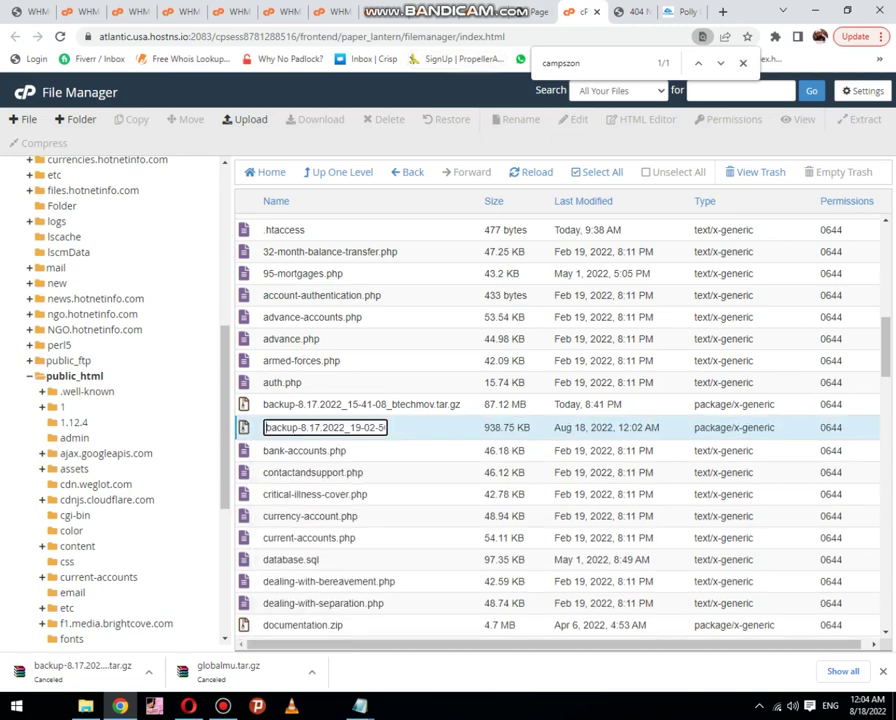
key("ctrl+a")
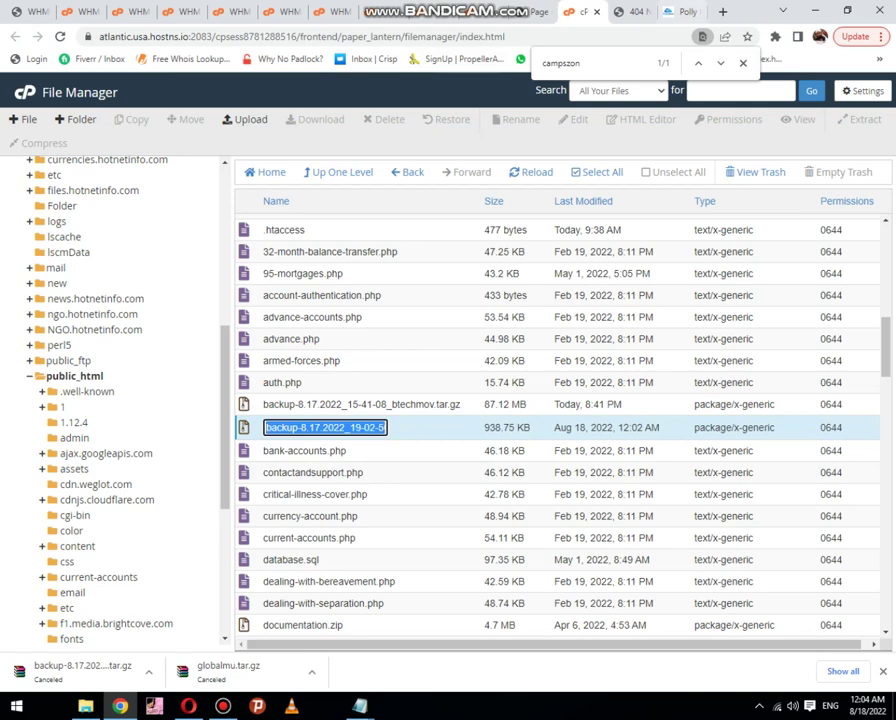
Step: Replace globalmu in the 404 page's address with backup-8.17.2022_19-02-50_campszon.tar.gz and copy the complete URL
left_click(684, 12)
left_click(636, 12)
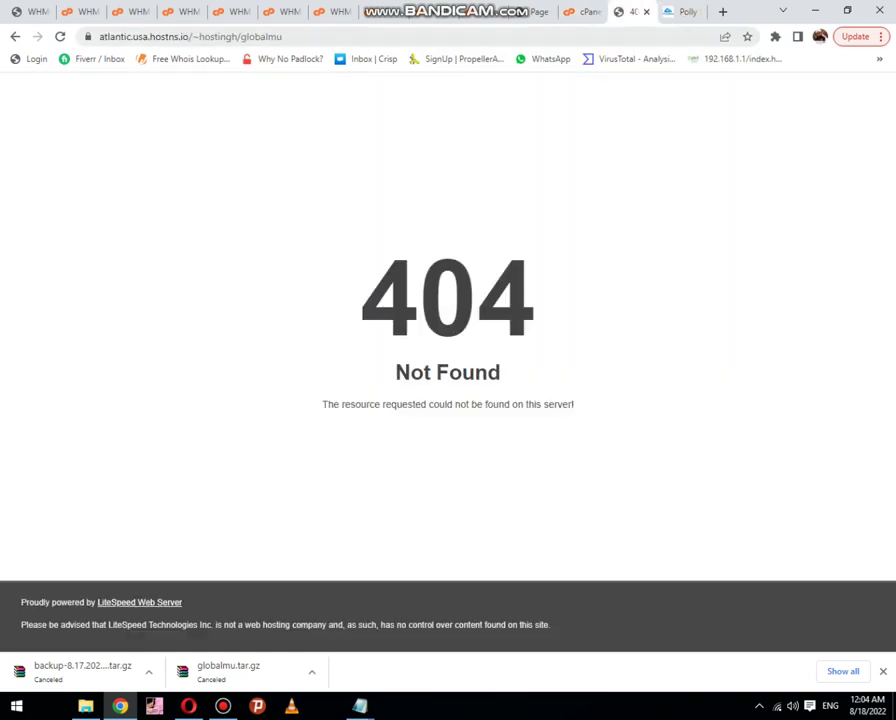
left_click_drag(286, 37, 240, 37)
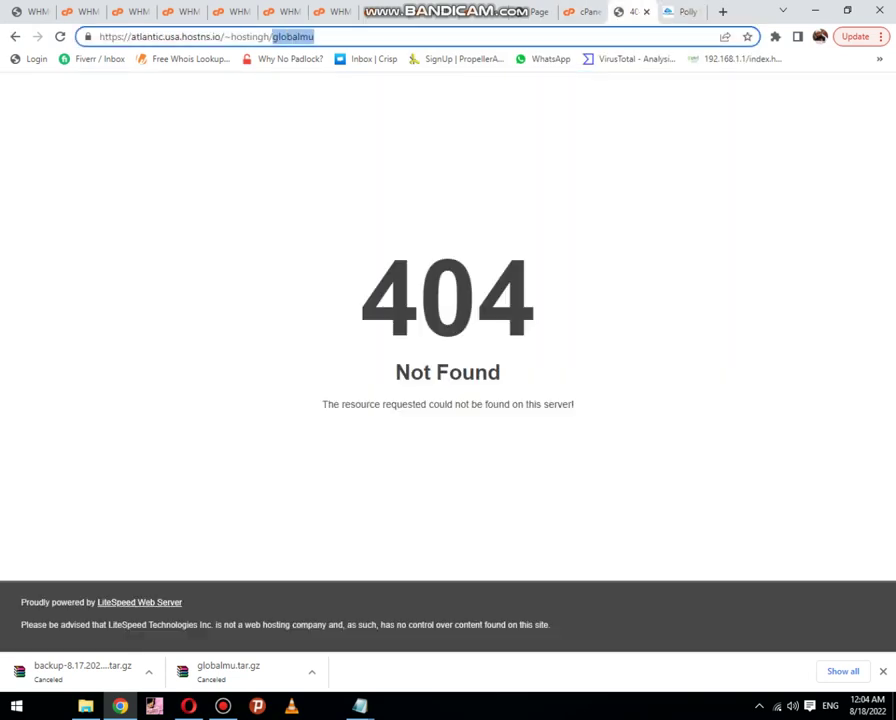
key("ctrl+v")
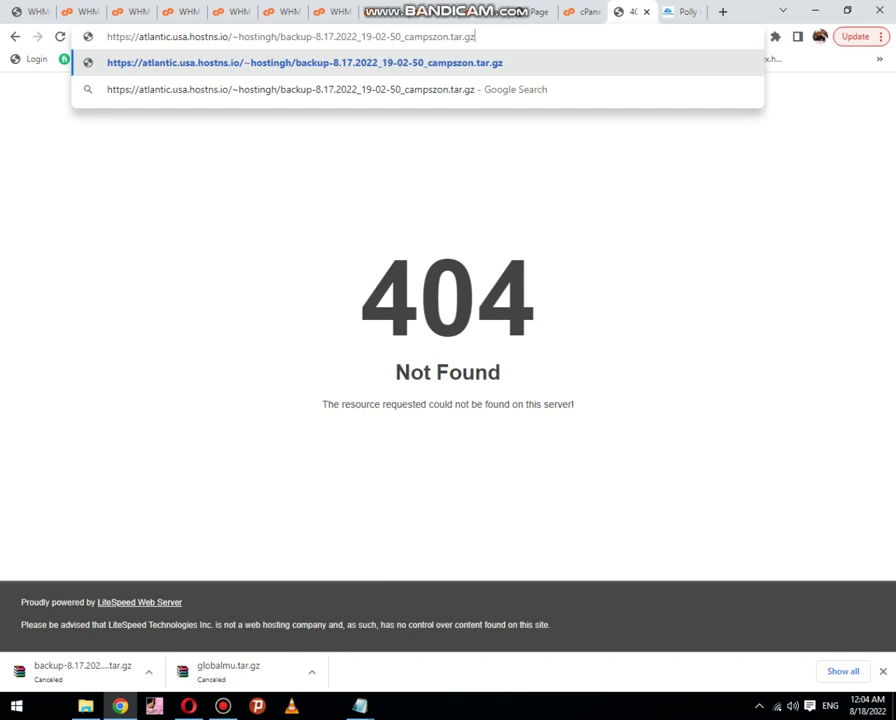
key("ctrl+a")
key("ctrl+c")
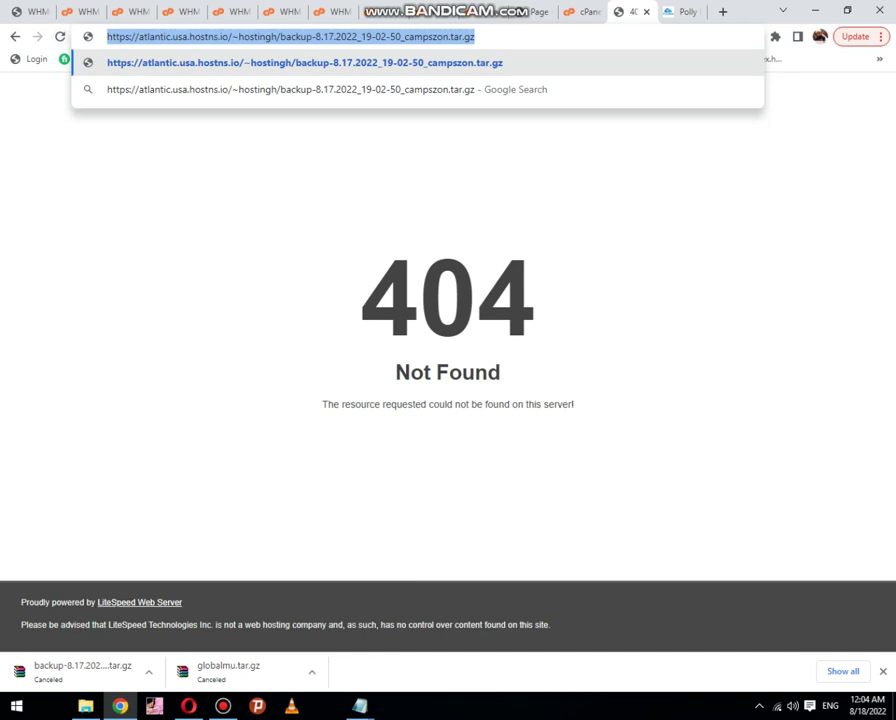
Step: Test the archive's download URL in the browser and cancel the started download
key("Return")
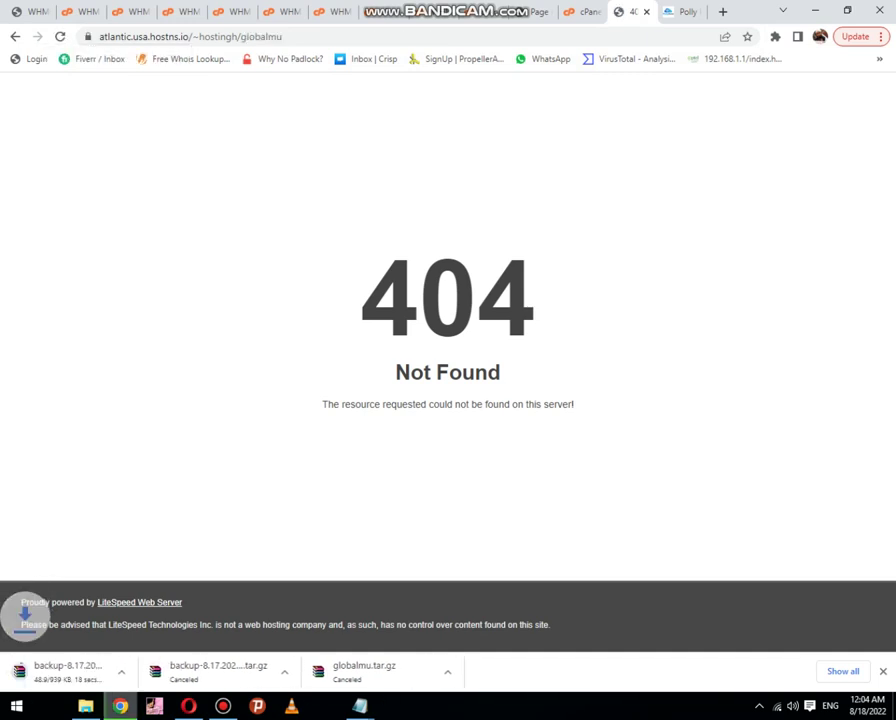
left_click(148, 672)
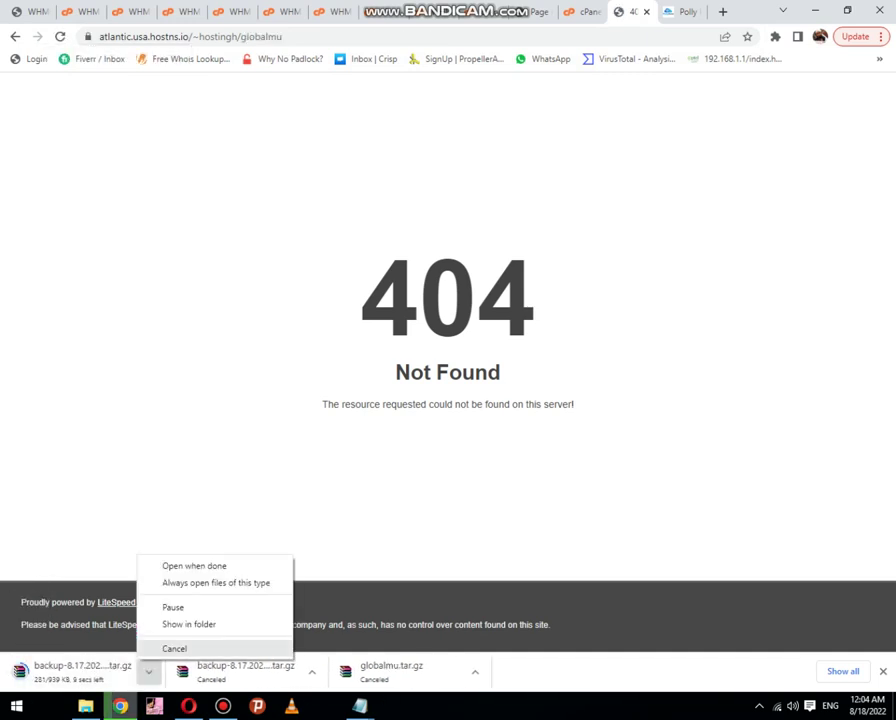
left_click(172, 648)
Step: Download the campszon archive to the hostingh account in the cPanel Terminal with wget and the copied URL
left_click(383, 12)
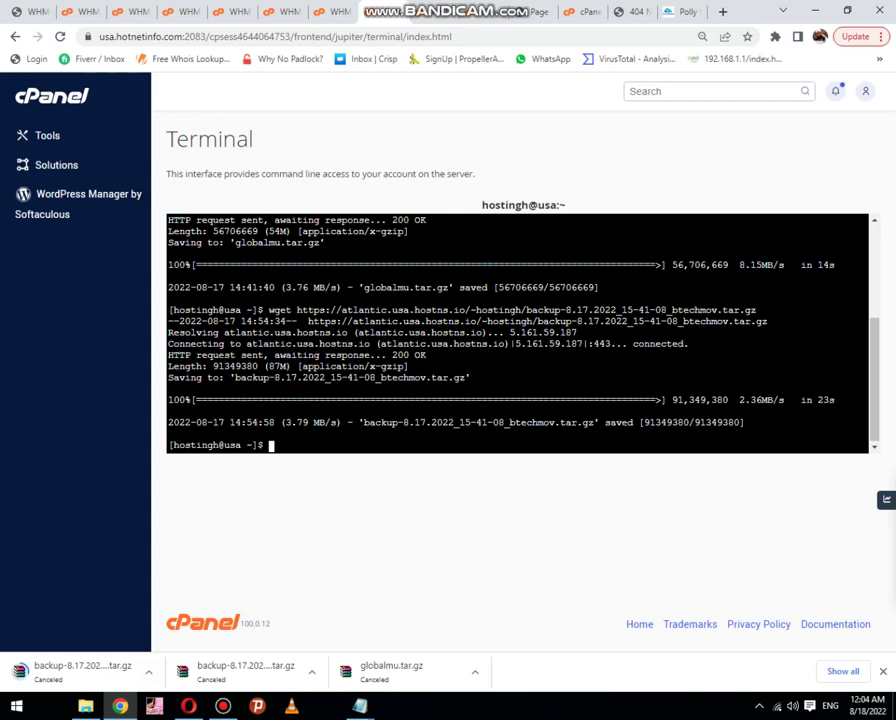
type("we")
key("BackSpace")
type("get")
right_click(360, 449)
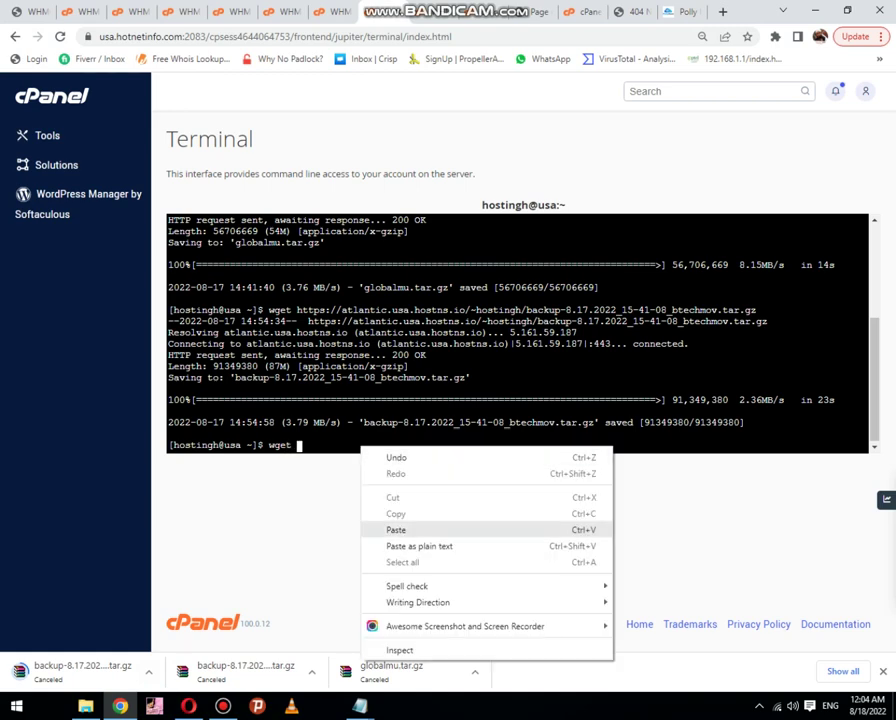
left_click(396, 530)
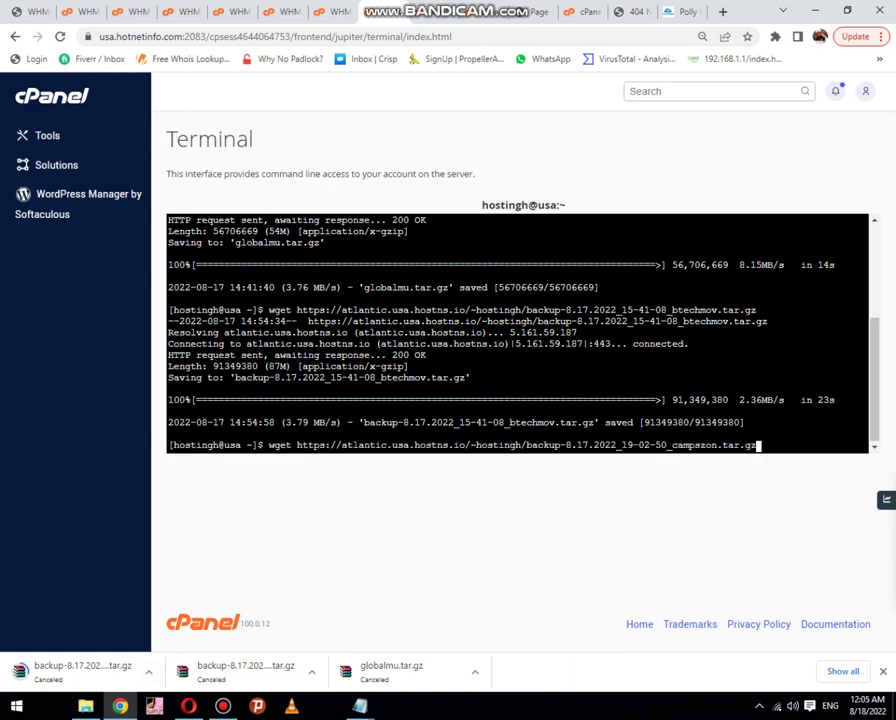
key("Return")
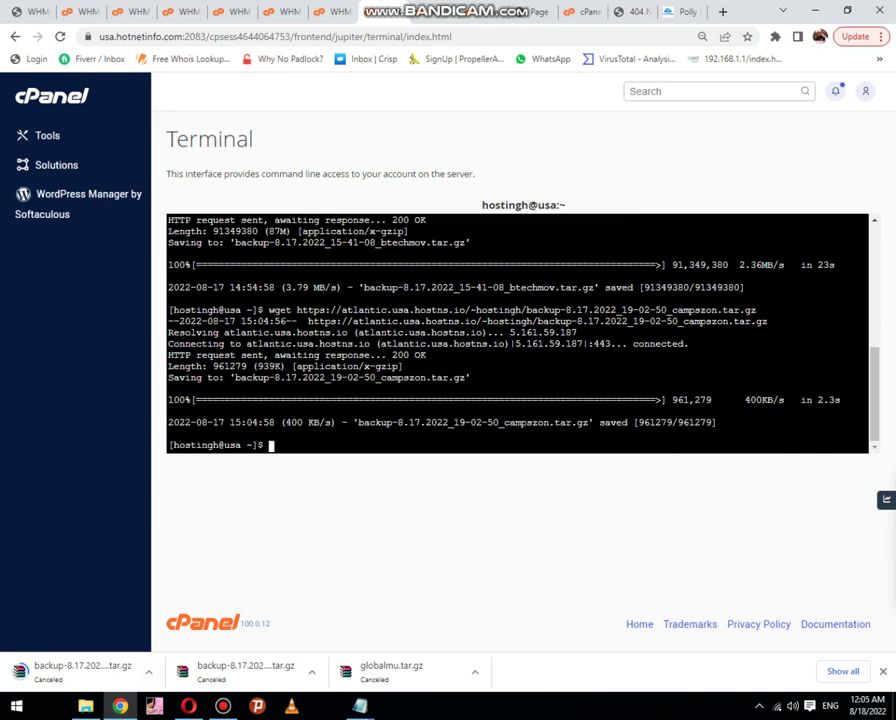
mouse_move(359, 706)
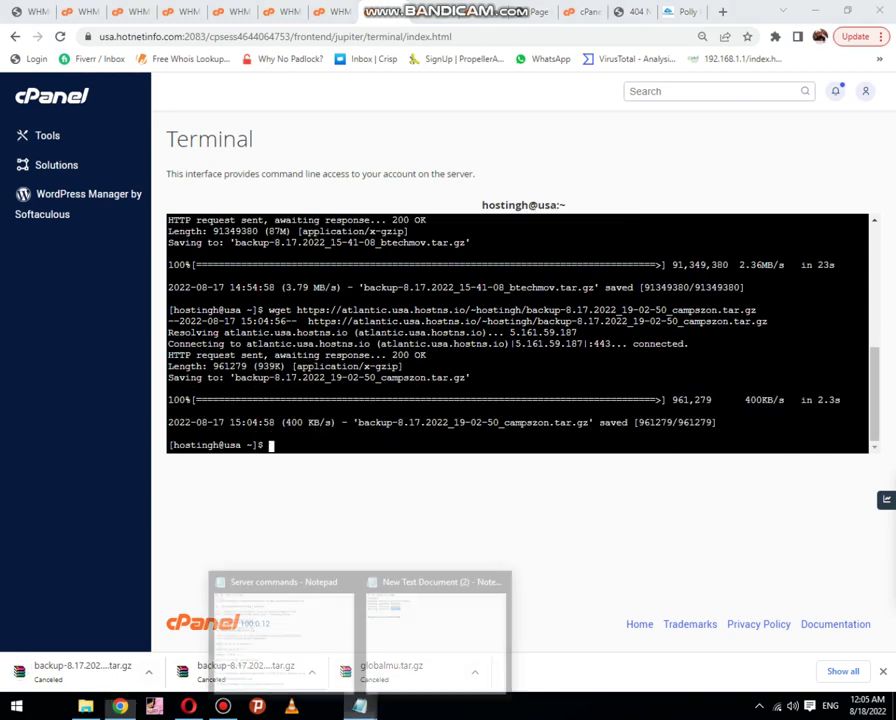
left_click(282, 625)
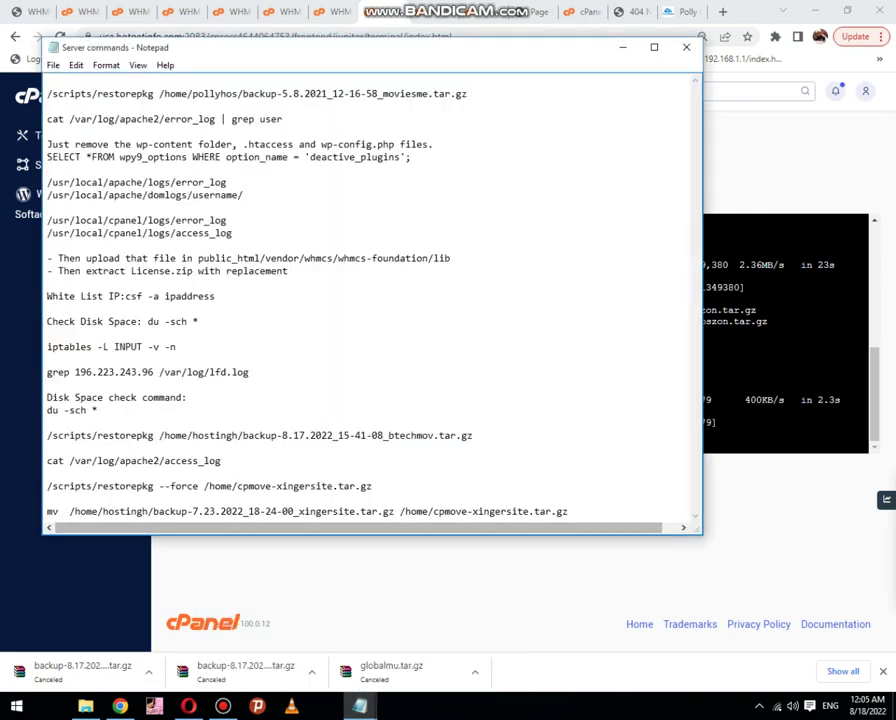
left_click_drag(473, 436, 242, 436)
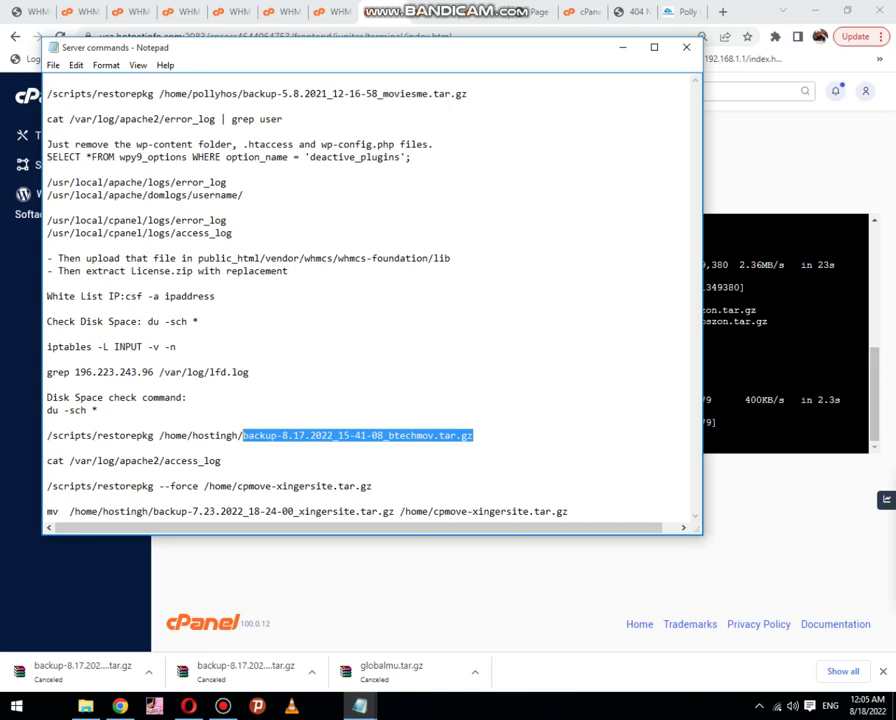
key("ctrl+v")
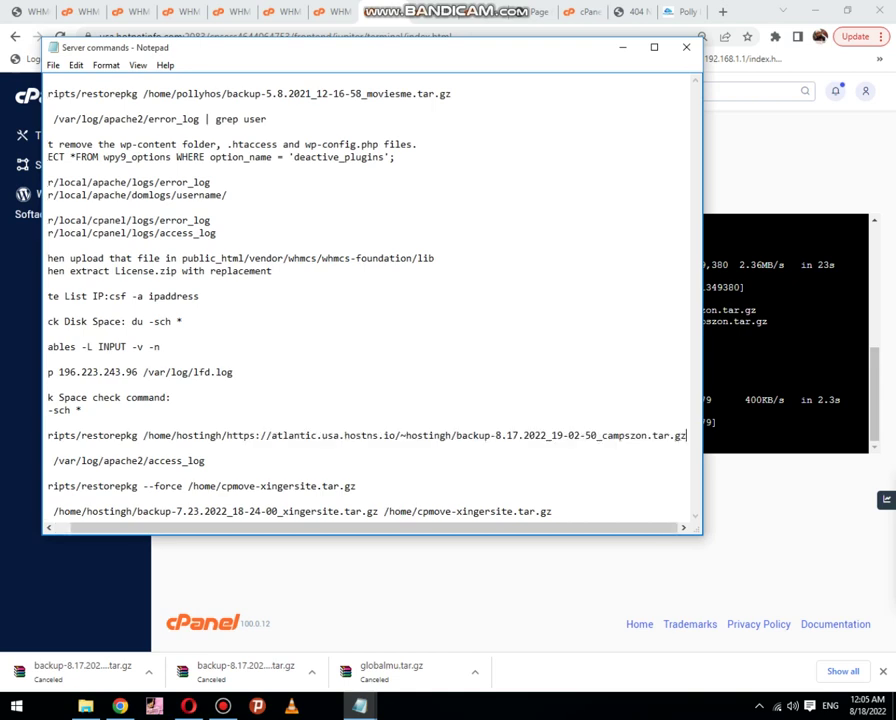
key("ctrl+z")
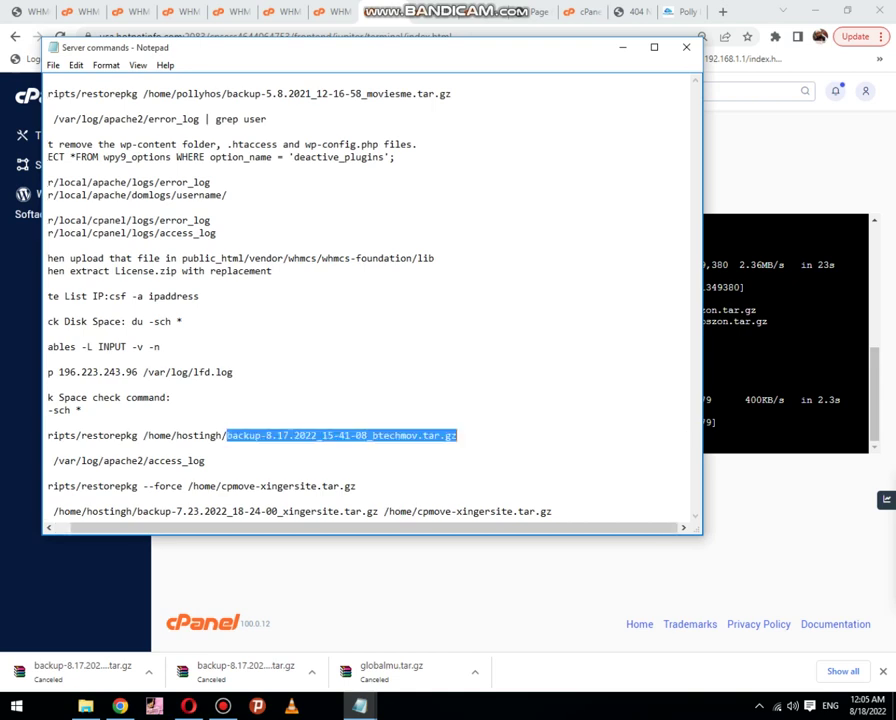
left_click(622, 47)
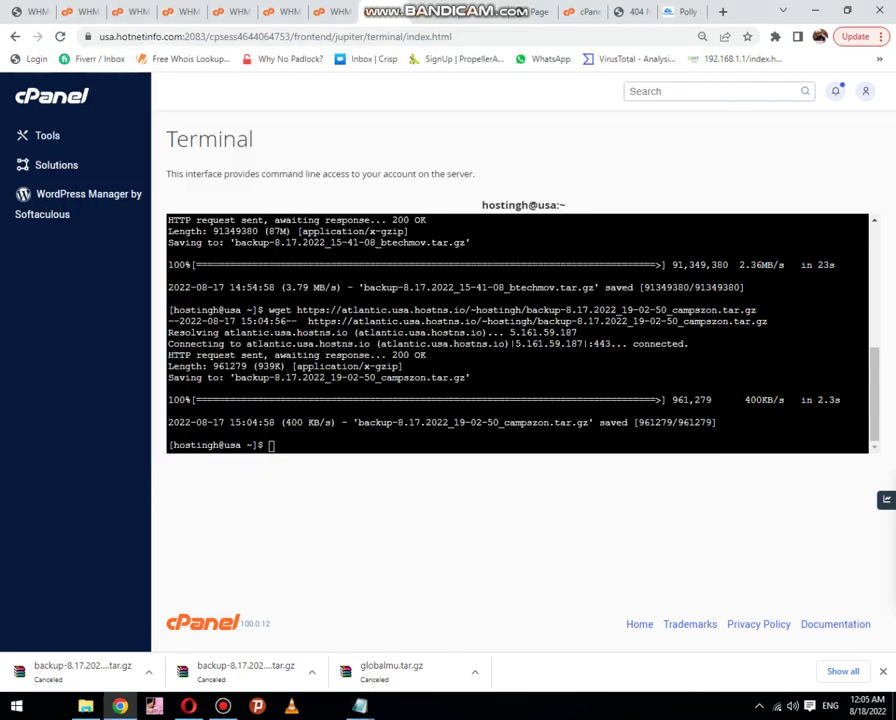
Step: Copy the campszon archive's file name from public_html in the File Manager and leave the name unchanged
left_click(631, 12)
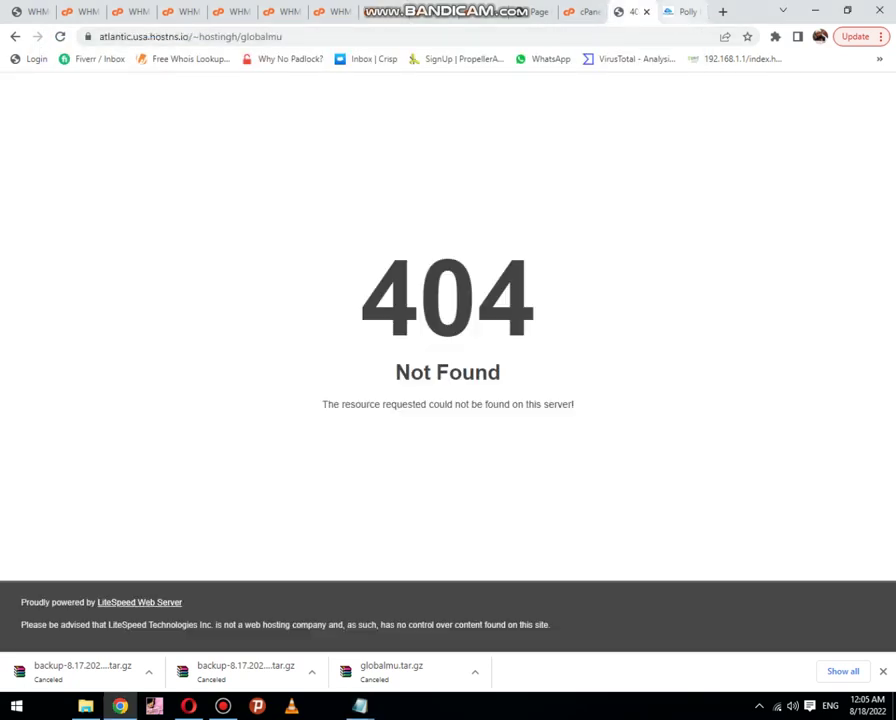
key("ctrl+Tab")
key("ctrl+shift+Tab")
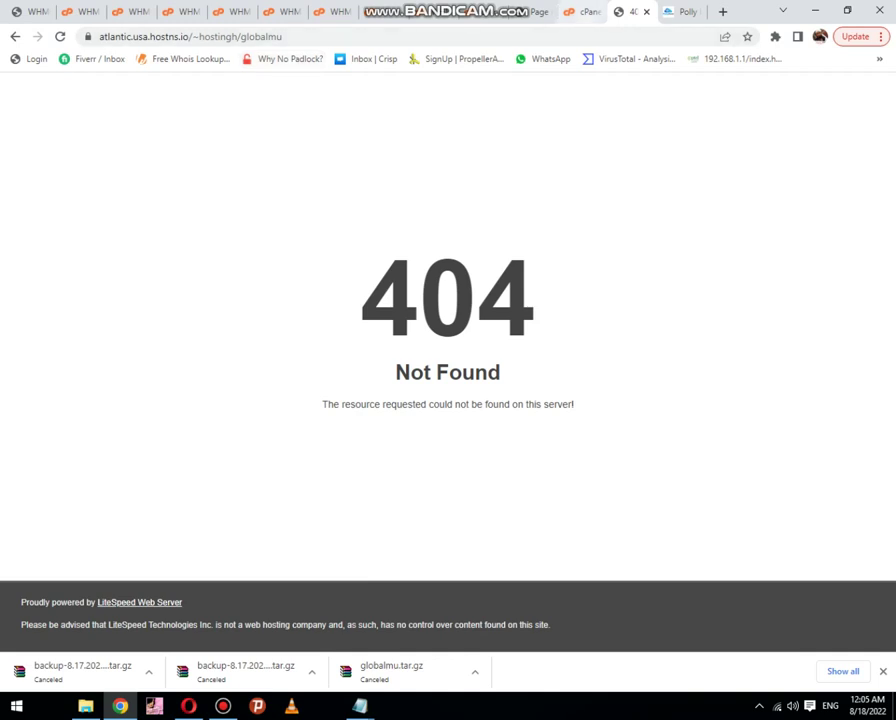
key("ctrl+shift+Tab")
double_click(326, 427)
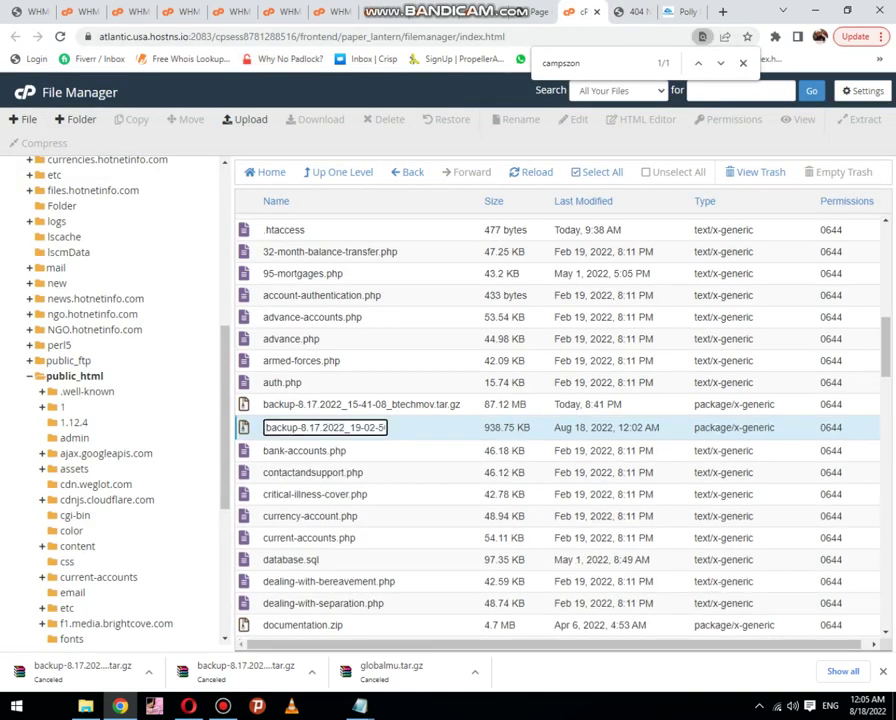
key("ctrl+a")
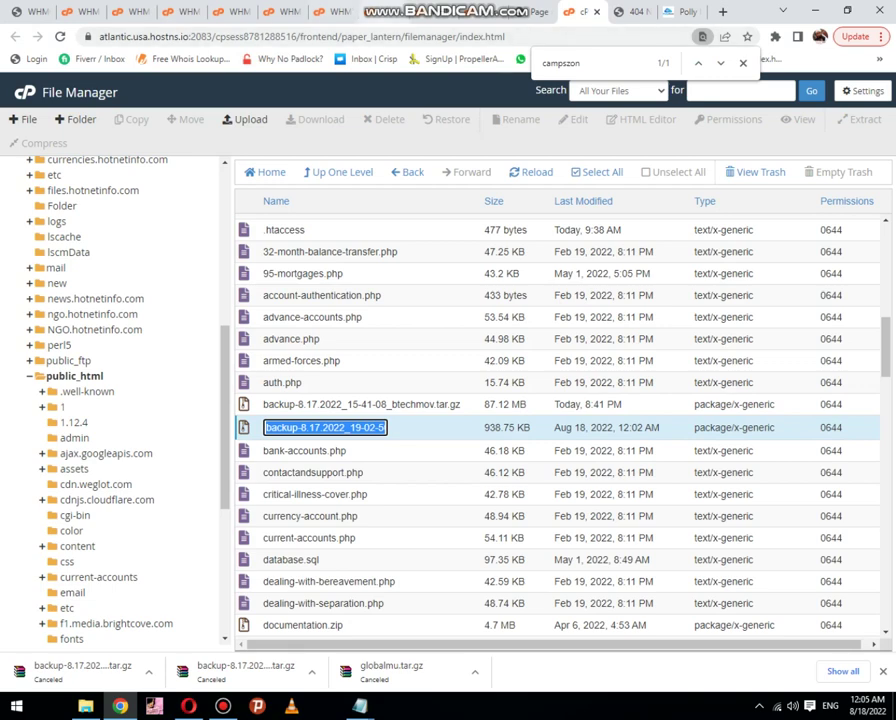
key("Escape")
Step: In the Server commands Notepad file, replace the btechmov archive name in the restorepkg command with backup-8.17.2022_19-02-50_campszon.tar.gz
mouse_move(359, 706)
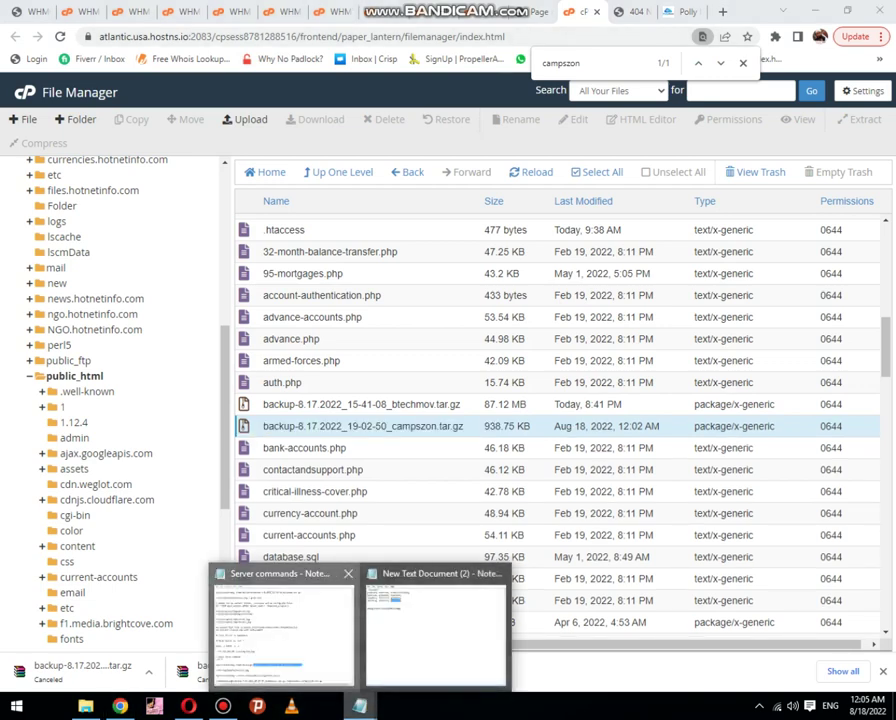
left_click(283, 625)
left_click_drag(458, 436, 160, 436)
left_click(242, 436)
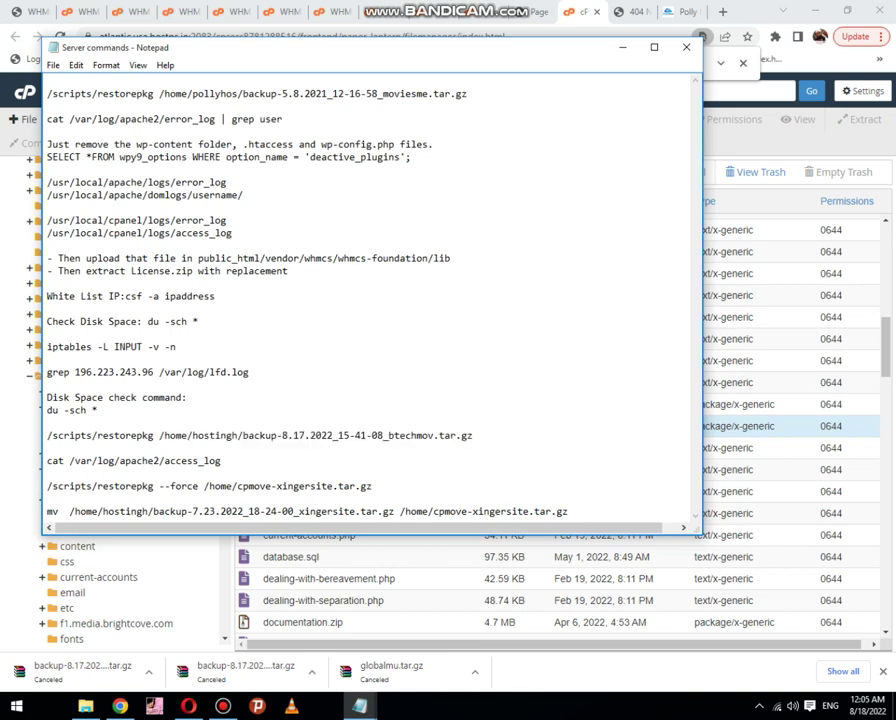
left_click_drag(242, 436, 473, 436)
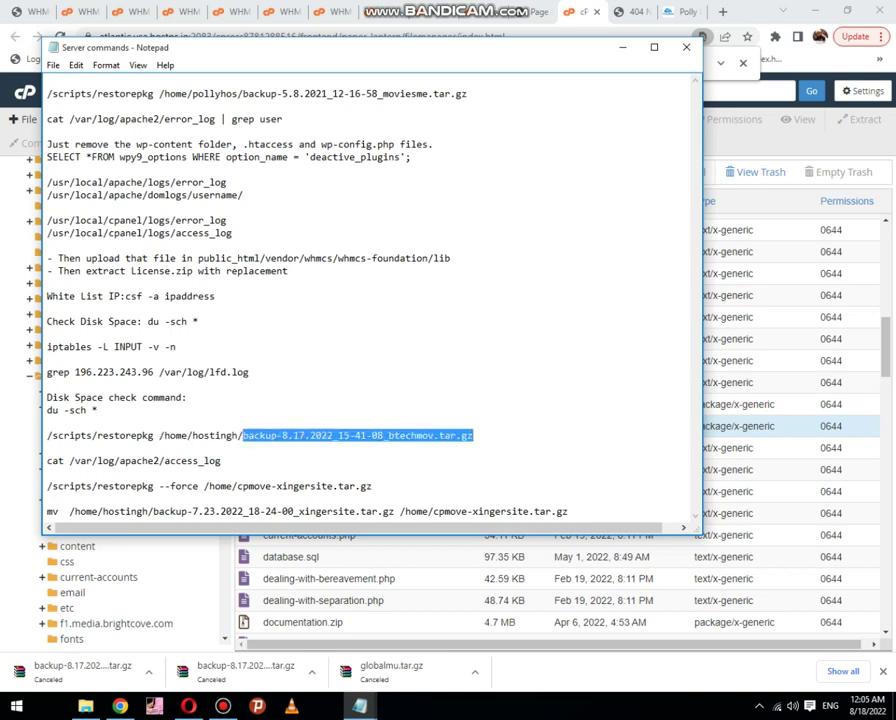
type("backup-8.17.2022_19-02-50_campszon.tar.gz")
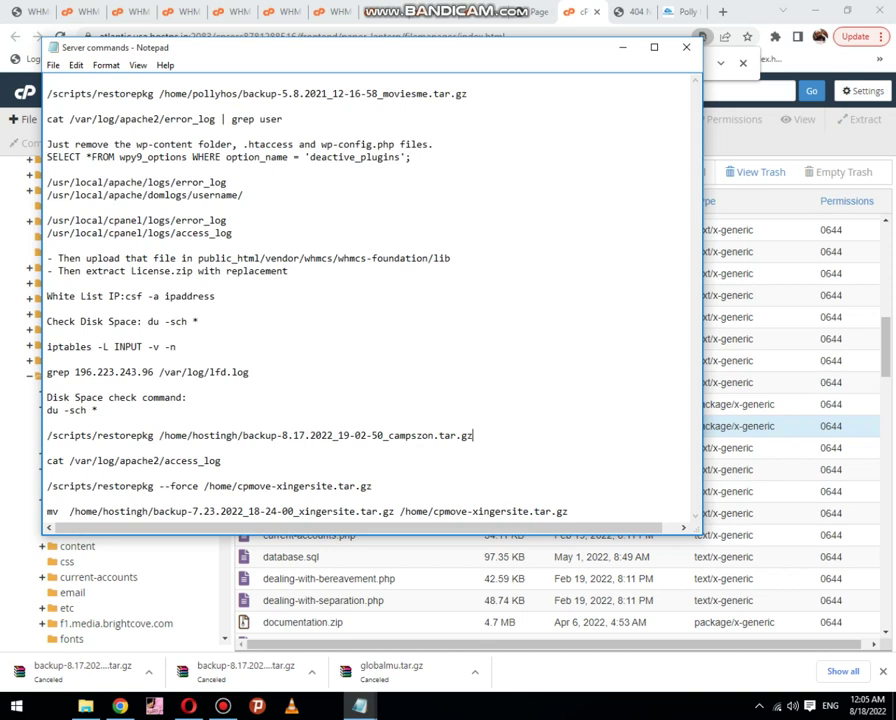
Step: Copy the command /scripts/restorepkg /home/hostingh/backup-8.17.2022_19-02-50_campszon.tar.gz and run it in the WHM root Terminal in Chrome
left_click_drag(473, 435, 47, 435)
right_click(90, 438)
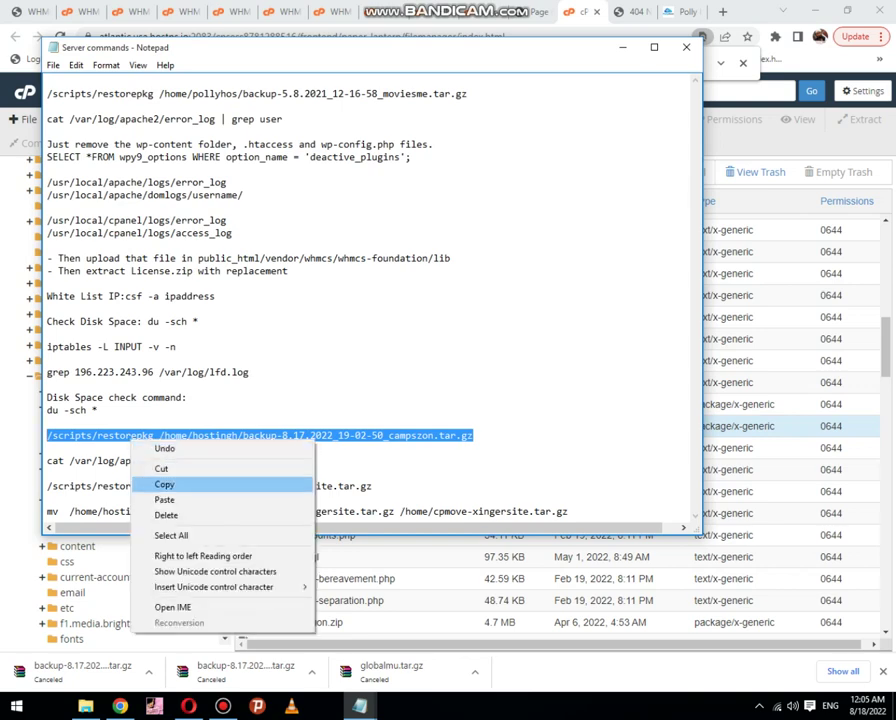
left_click(155, 484)
left_click(330, 12)
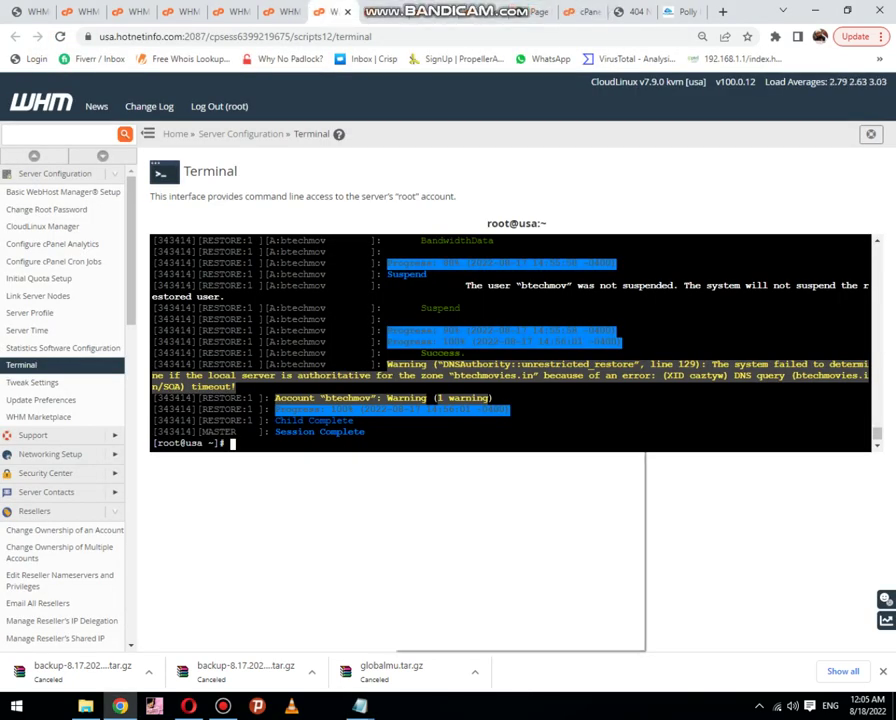
right_click(390, 436)
left_click(428, 516)
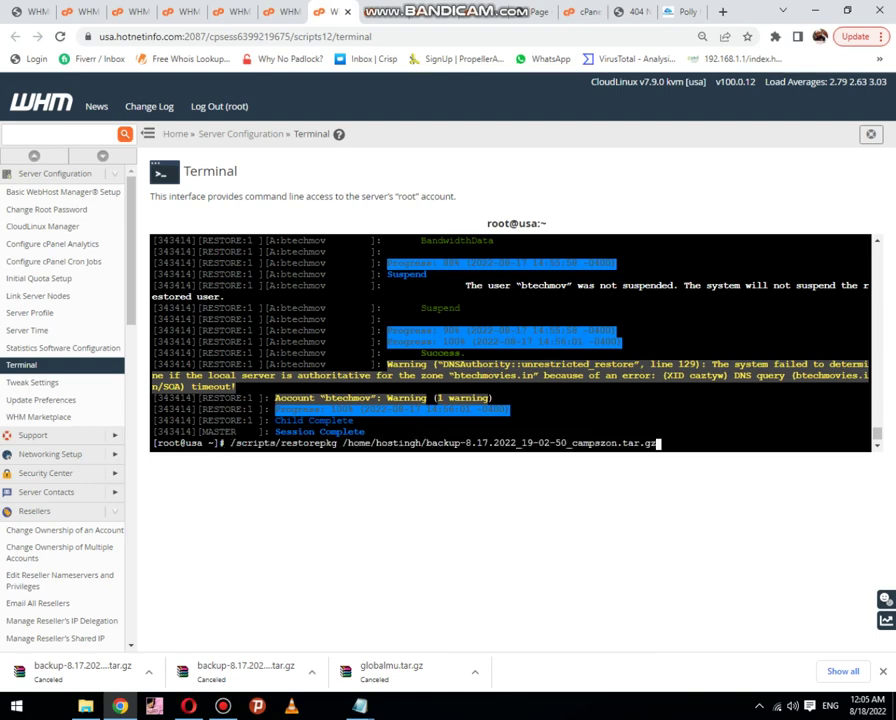
key("Return")
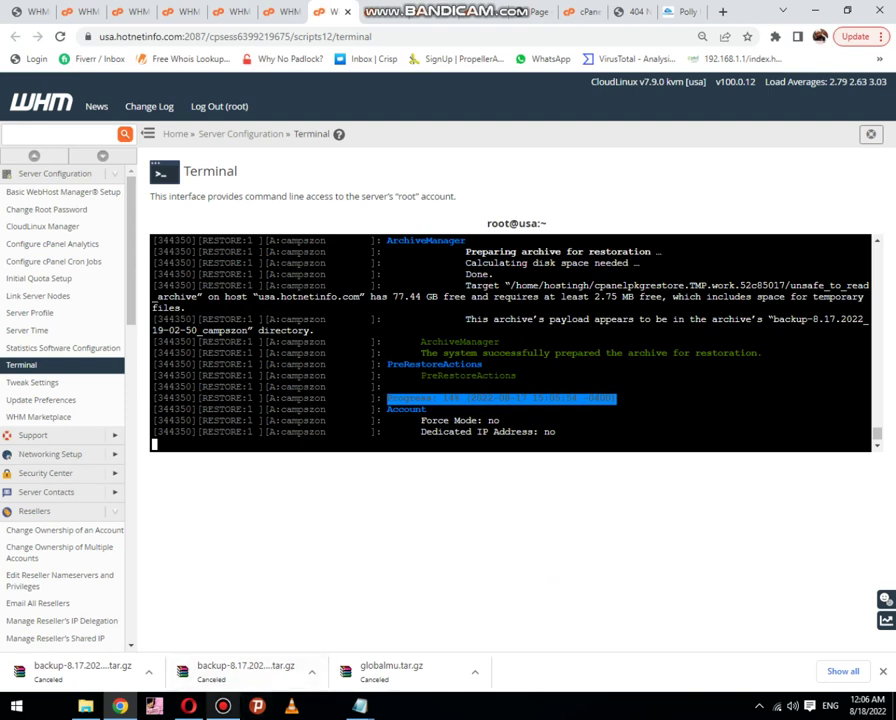
left_click(188, 706)
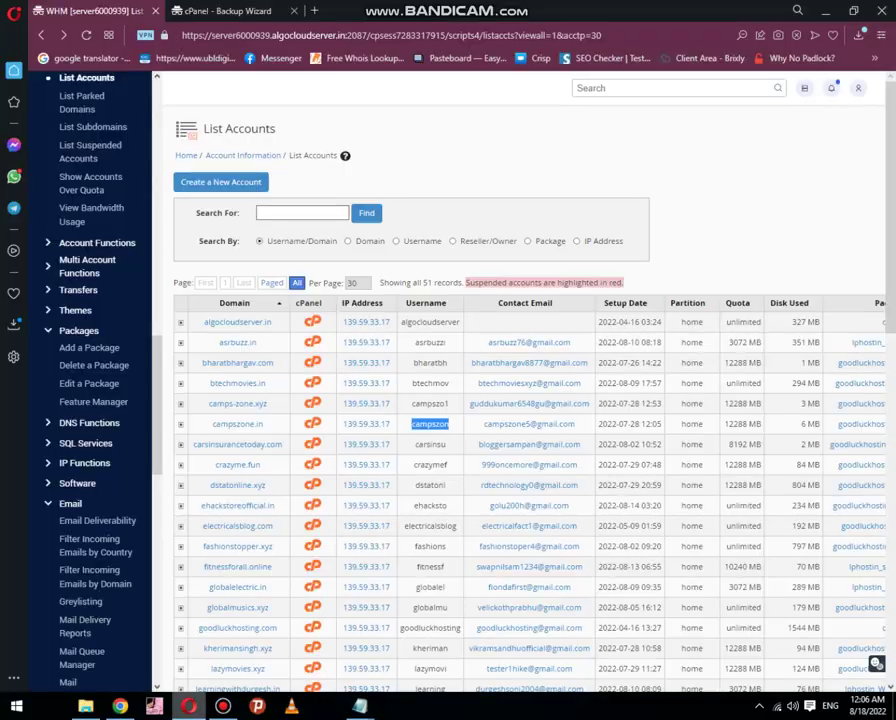
left_click(223, 706)
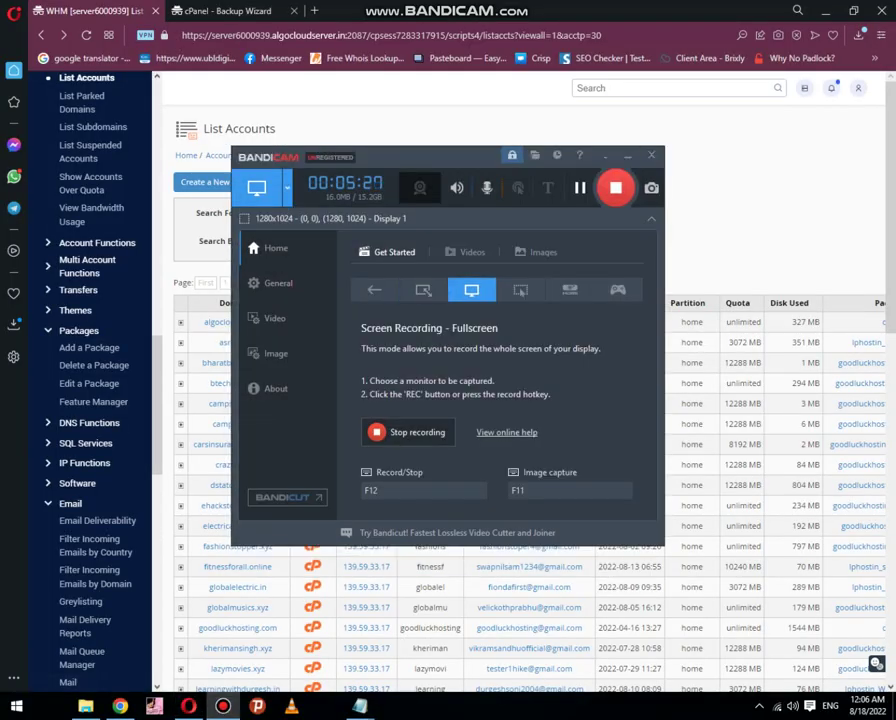